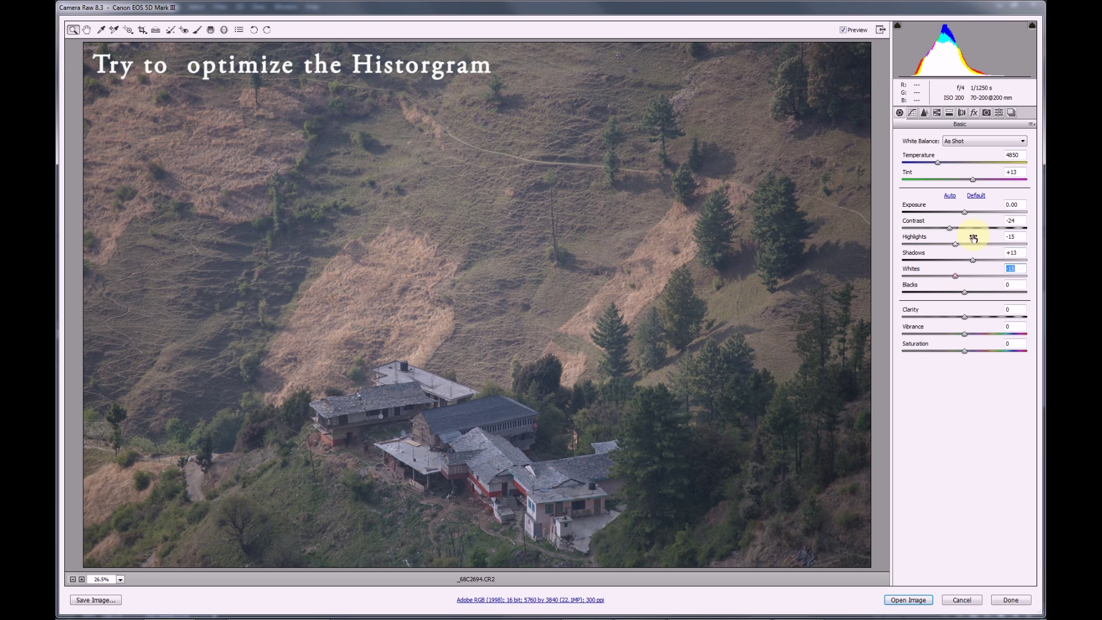
- Raise the raw photo's Exposure to +2.00 and open the image in Photoshop
drag(967, 215, 992, 217)
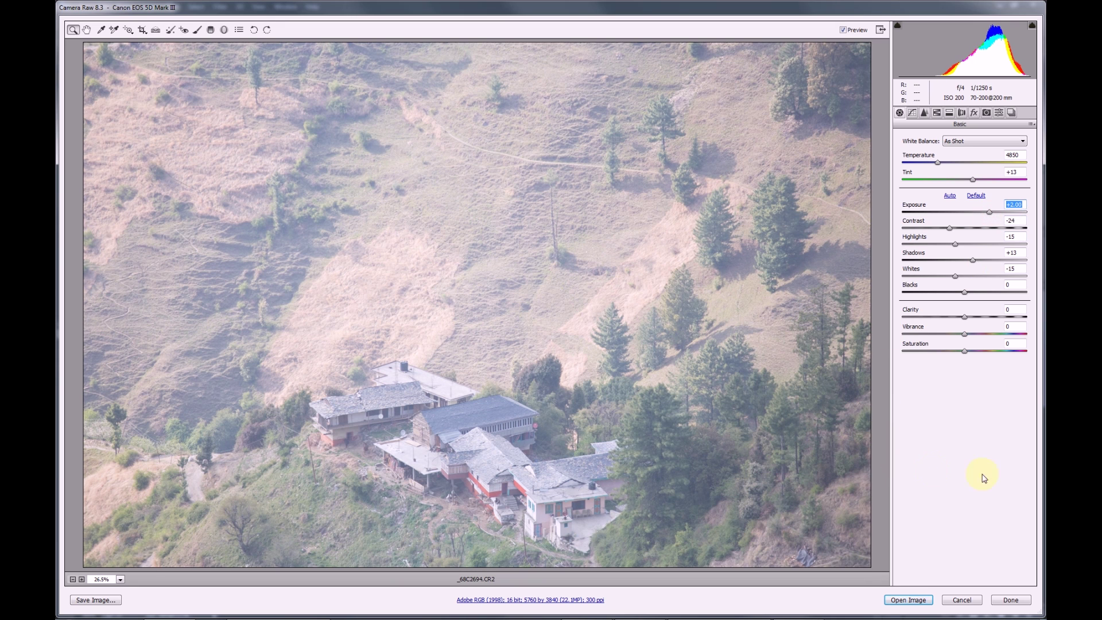
click(909, 600)
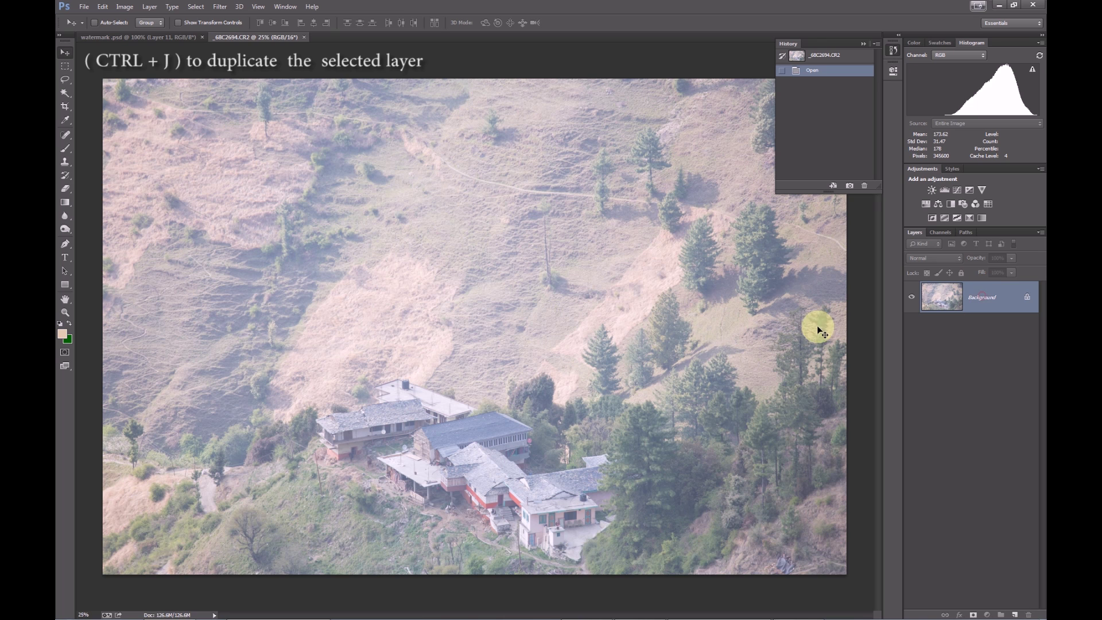
- Duplicate the Background layer and add above it a Levels adjustment masked by the highlights selection, blended in Multiply mode
key(ctrl+j)
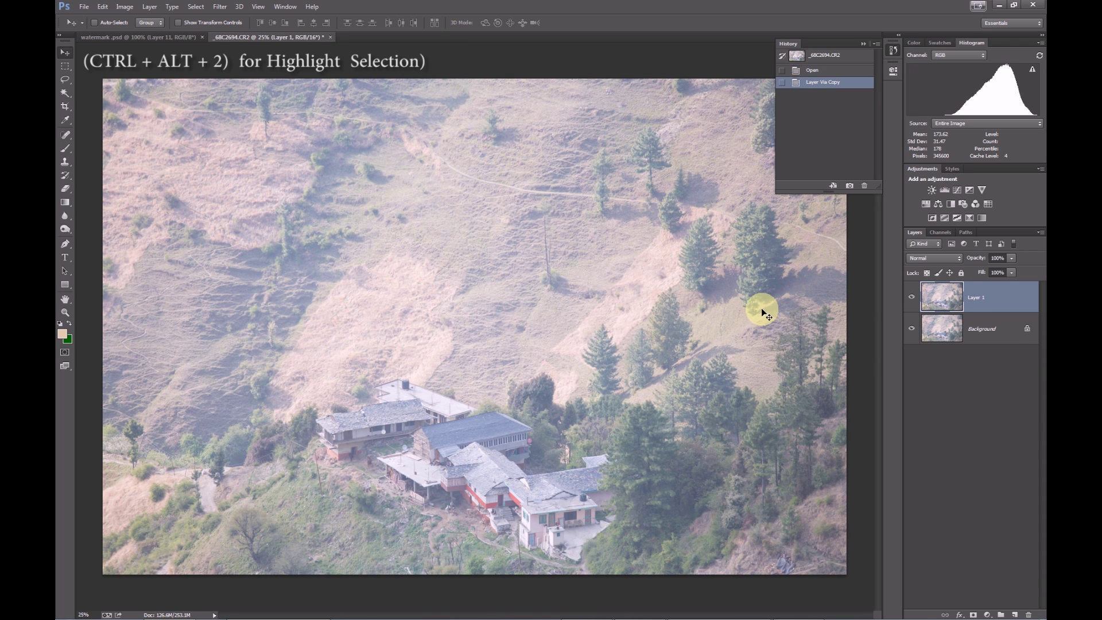
key(ctrl+alt+2)
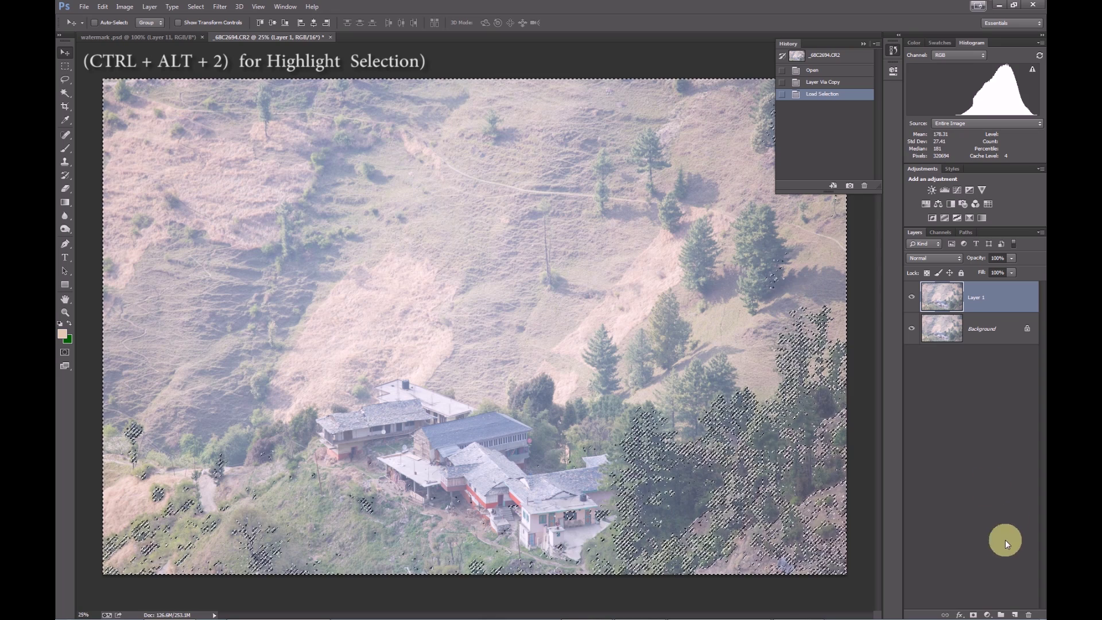
click(988, 615)
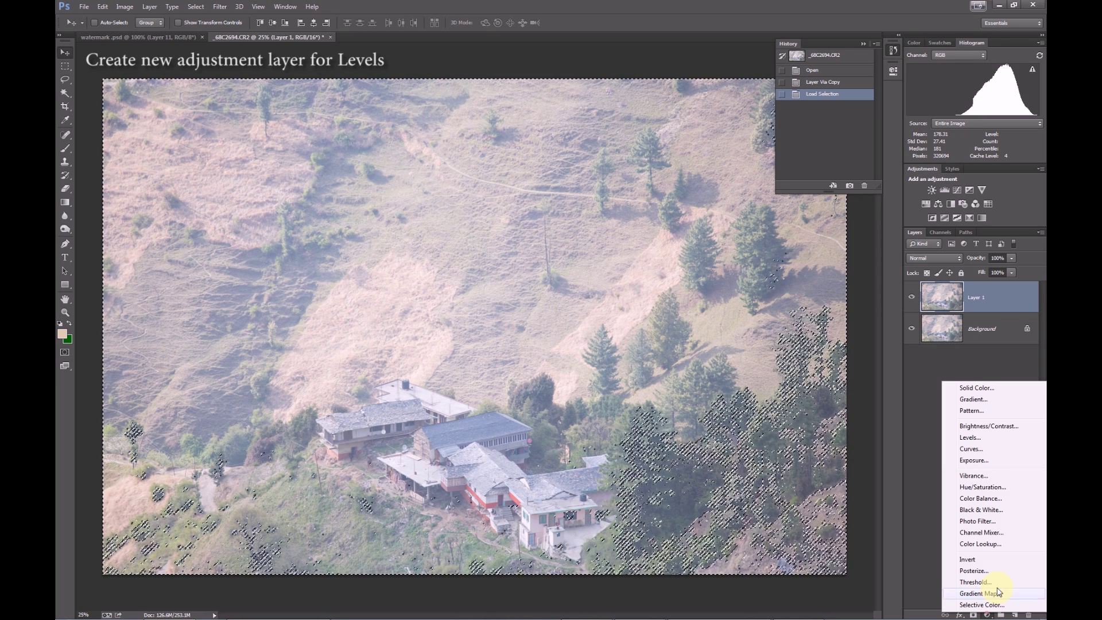
click(989, 441)
click(925, 258)
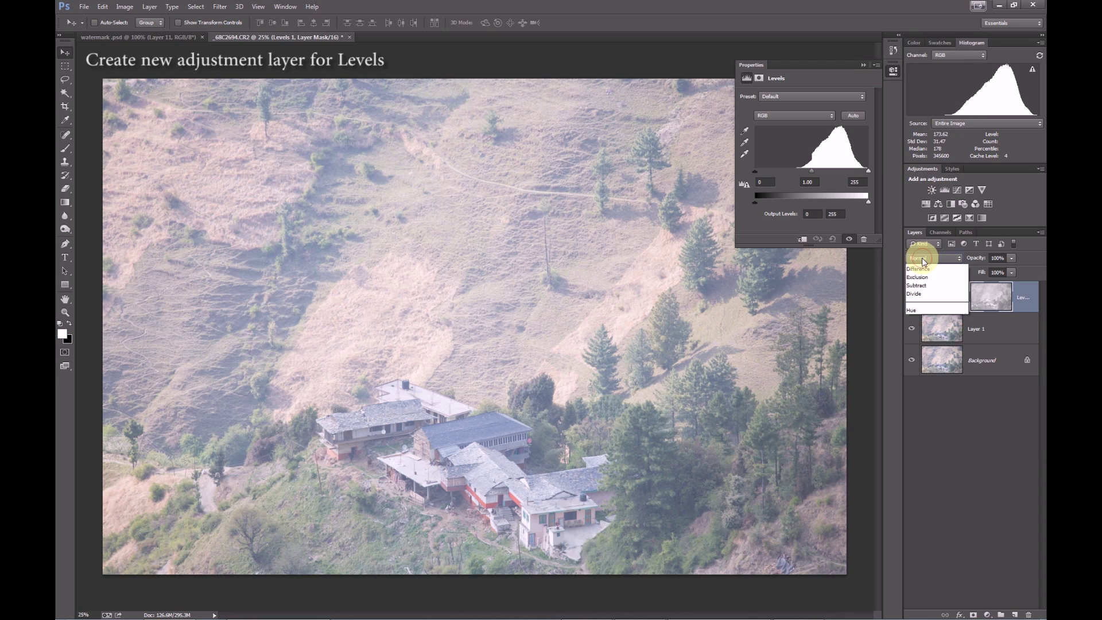
click(916, 302)
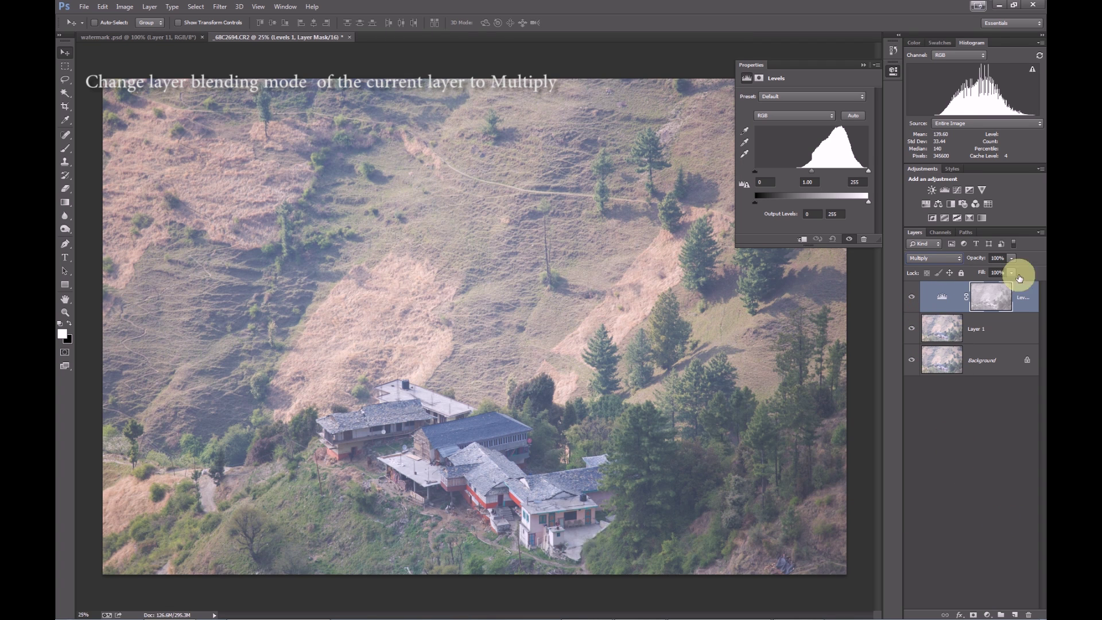
- Add a second Levels adjustment on top, replace its mask with a copy of the highlights mask below, and invert it
click(945, 191)
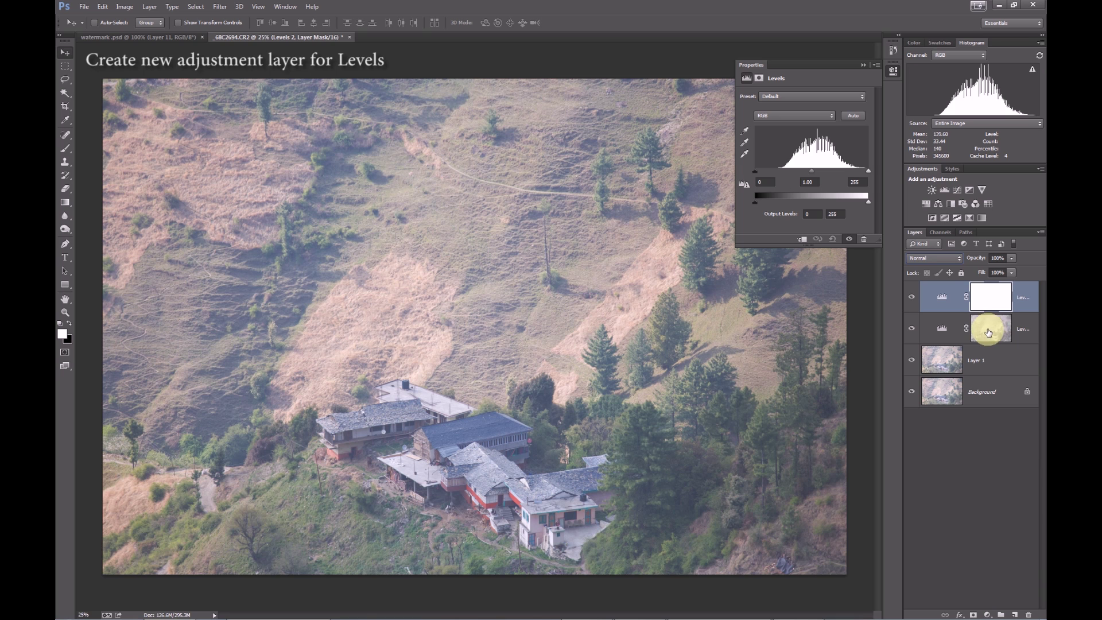
drag(989, 332, 988, 295)
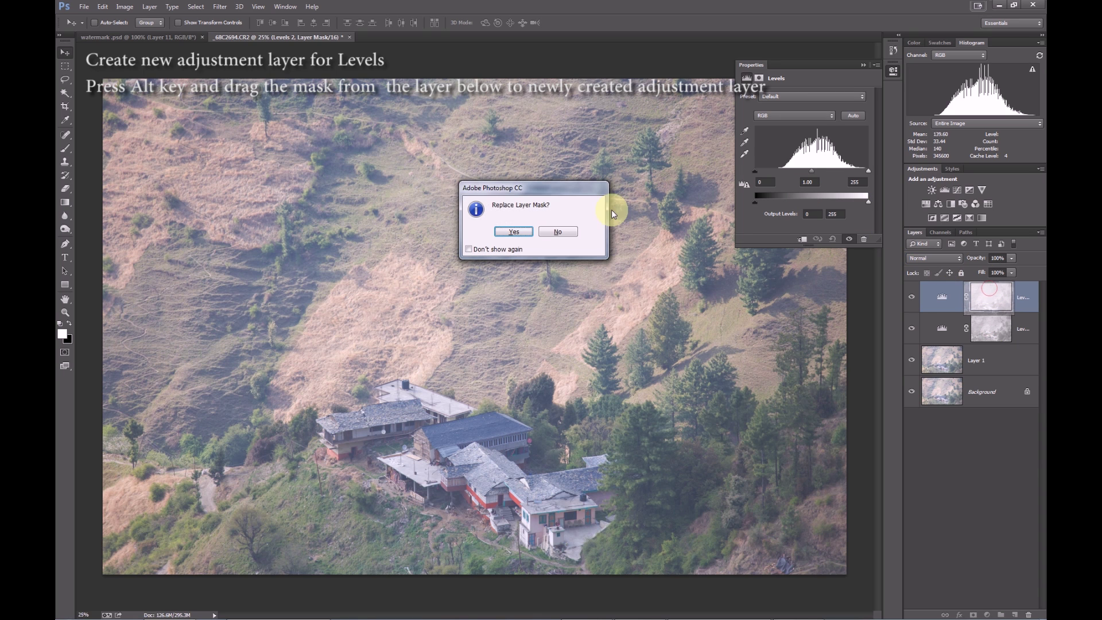
click(515, 232)
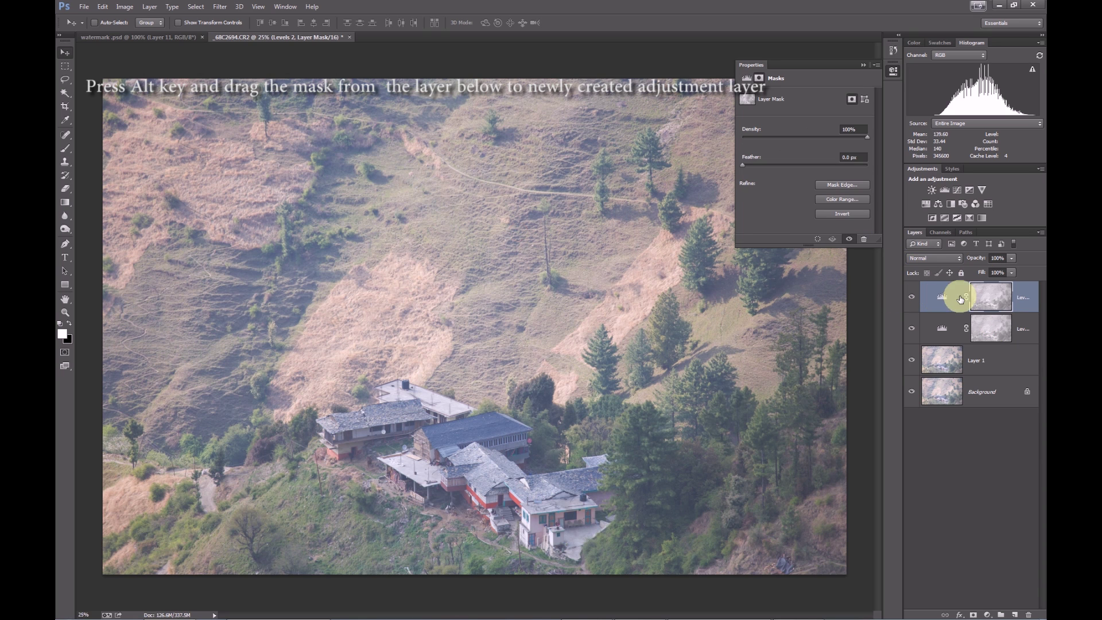
click(985, 294)
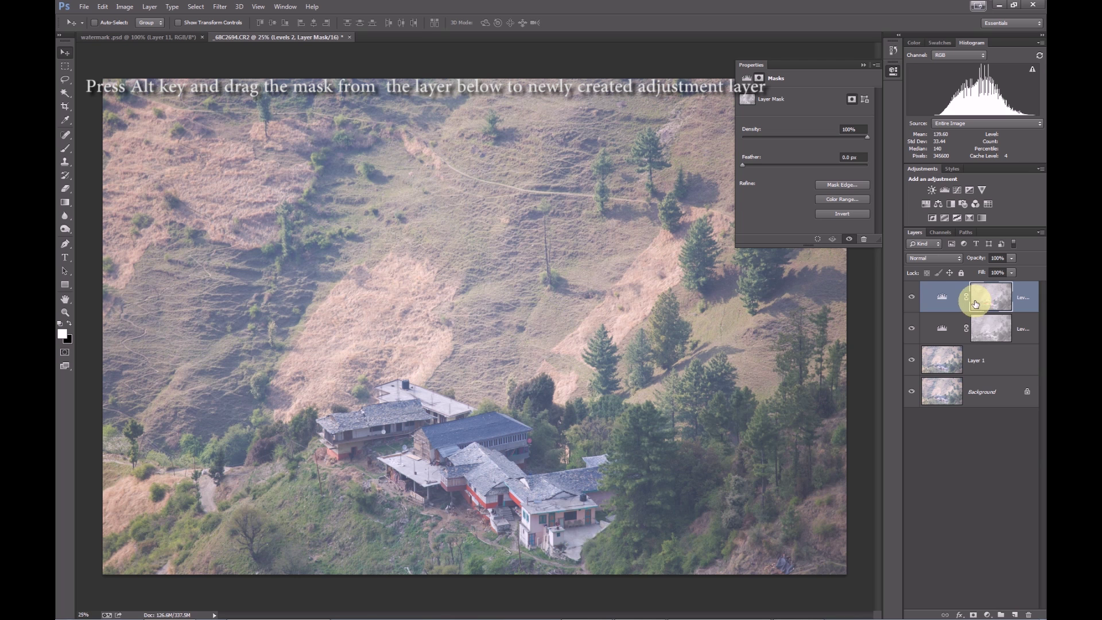
key(ctrl+i)
- Set the white input level of the top Levels adjustment to 177
click(929, 297)
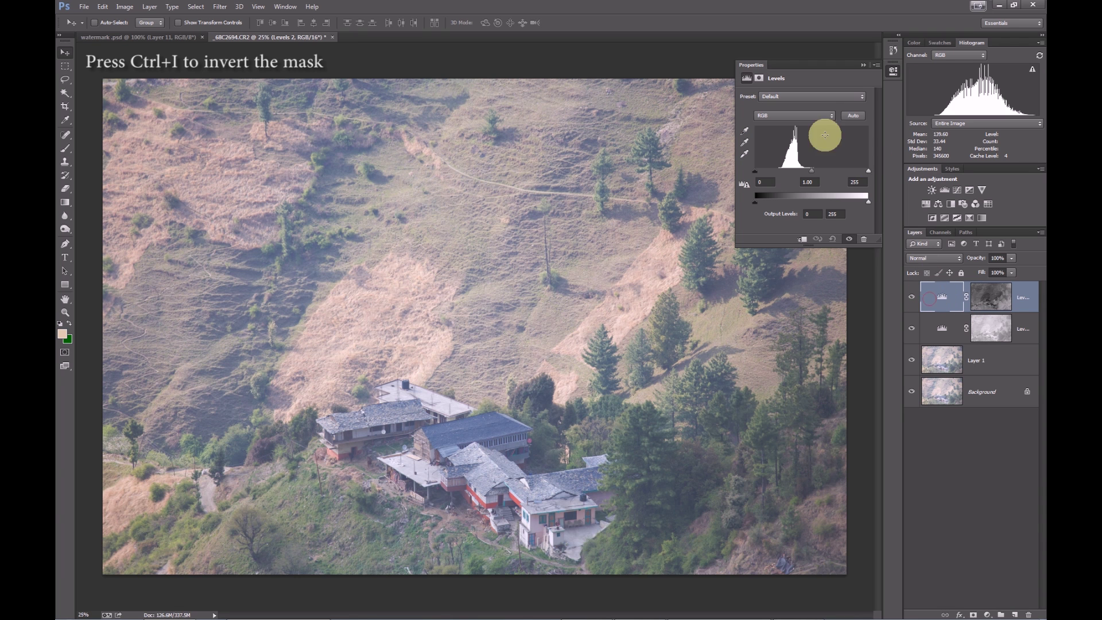
drag(866, 171, 841, 171)
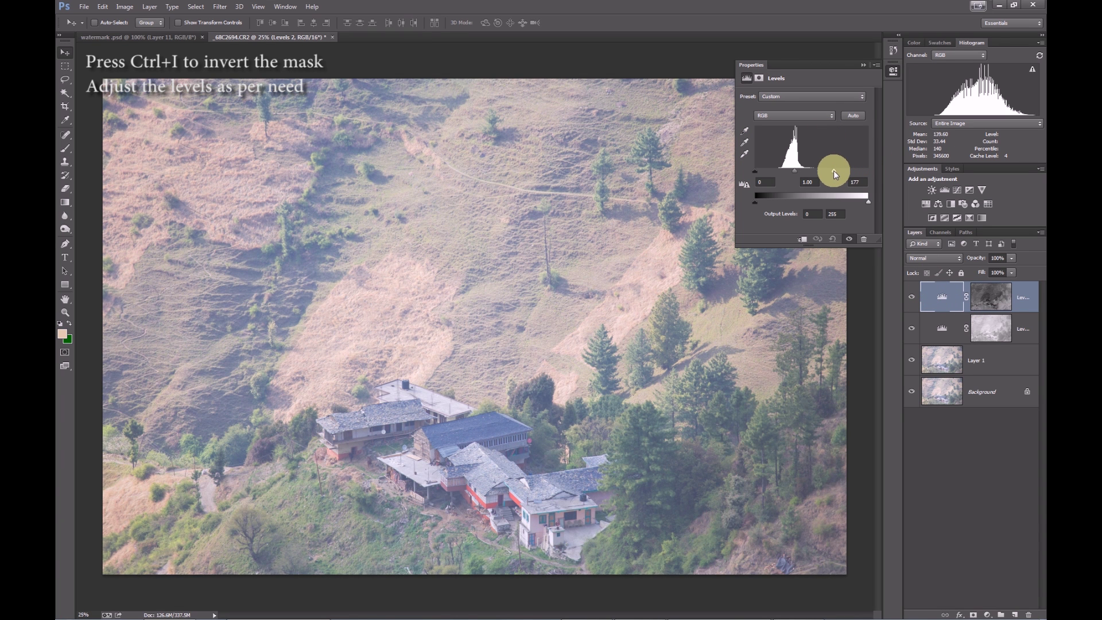
drag(825, 167, 834, 168)
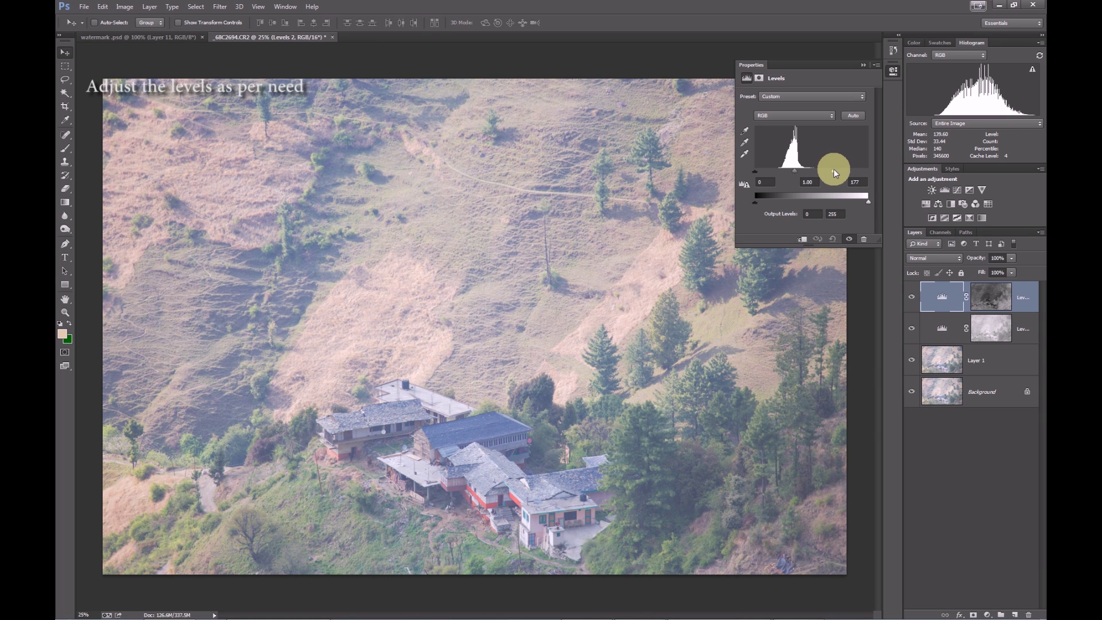
- Stamp all visible layers into a new layer on top of the stack and set its blending mode to Multiply
click(1020, 327)
click(1024, 306)
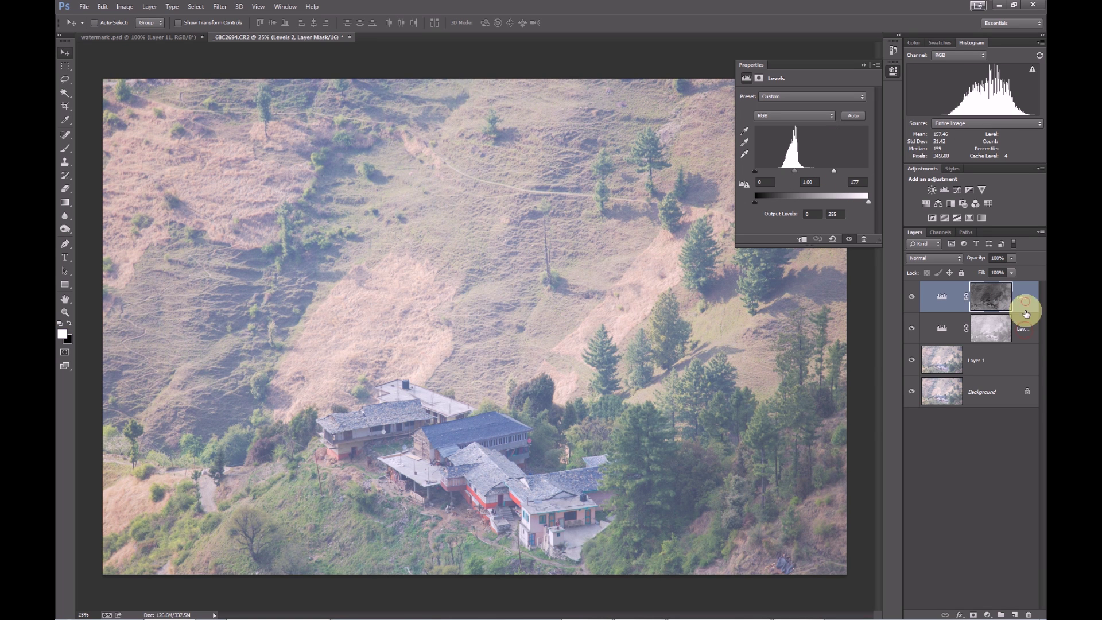
key(ctrl+shift+alt+e)
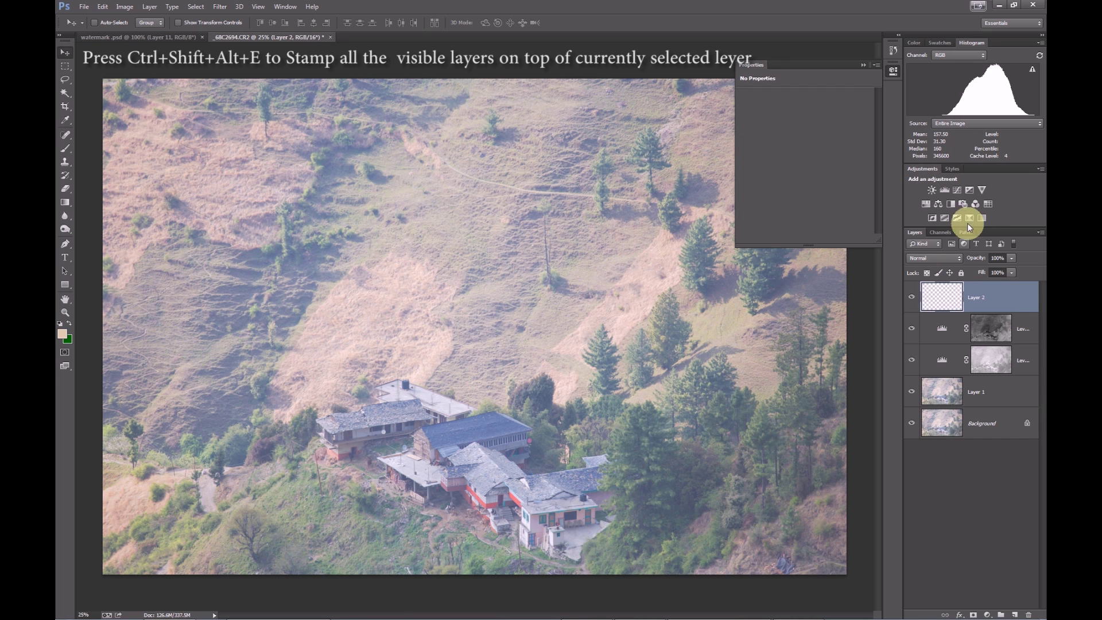
click(931, 256)
click(934, 296)
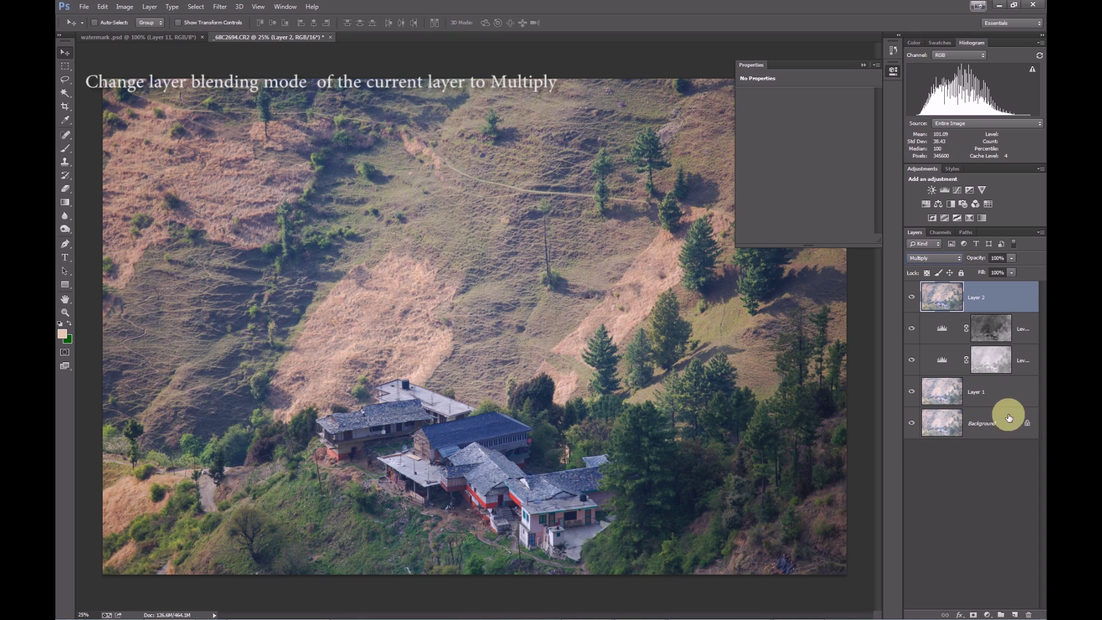
- Add a Levels adjustment on top with a copy of the inverted mask from below and a white input level of 172
click(945, 191)
drag(990, 361, 993, 296)
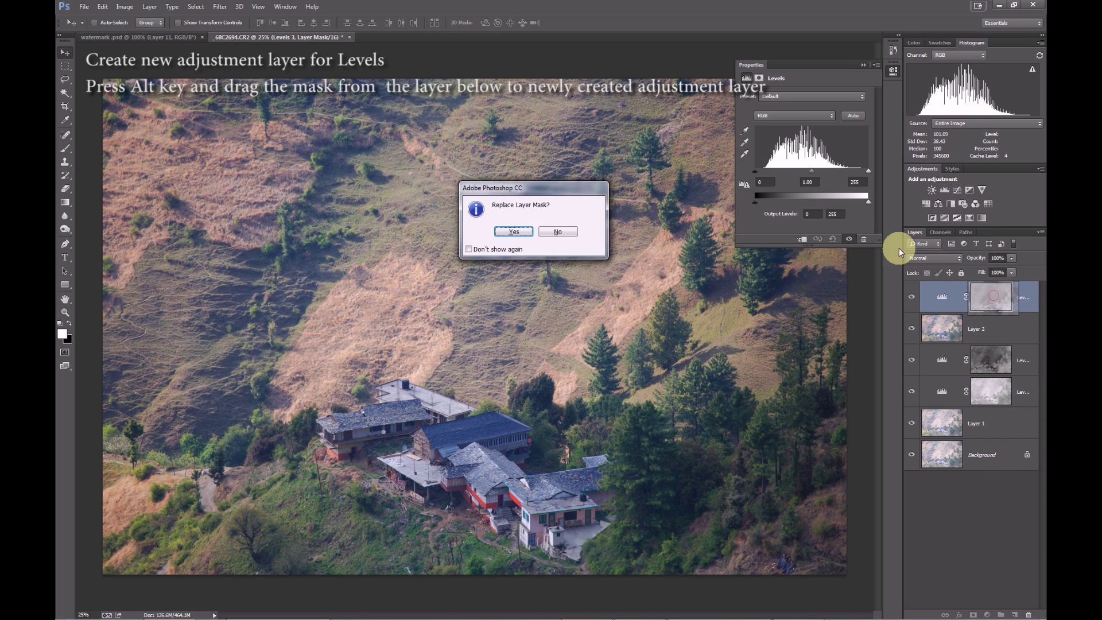
click(517, 230)
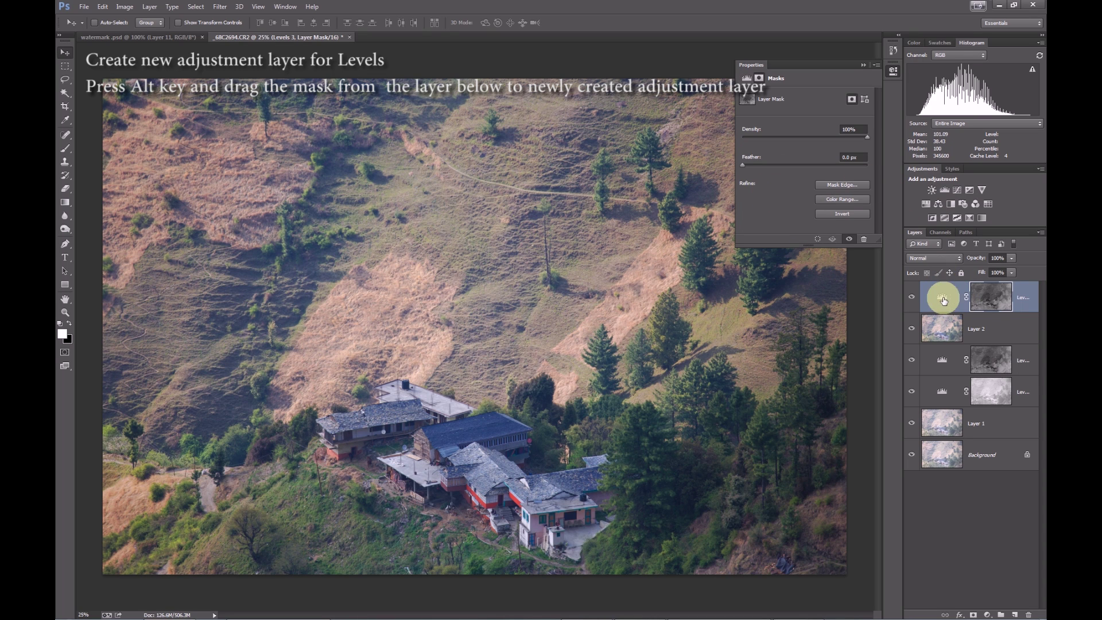
click(942, 295)
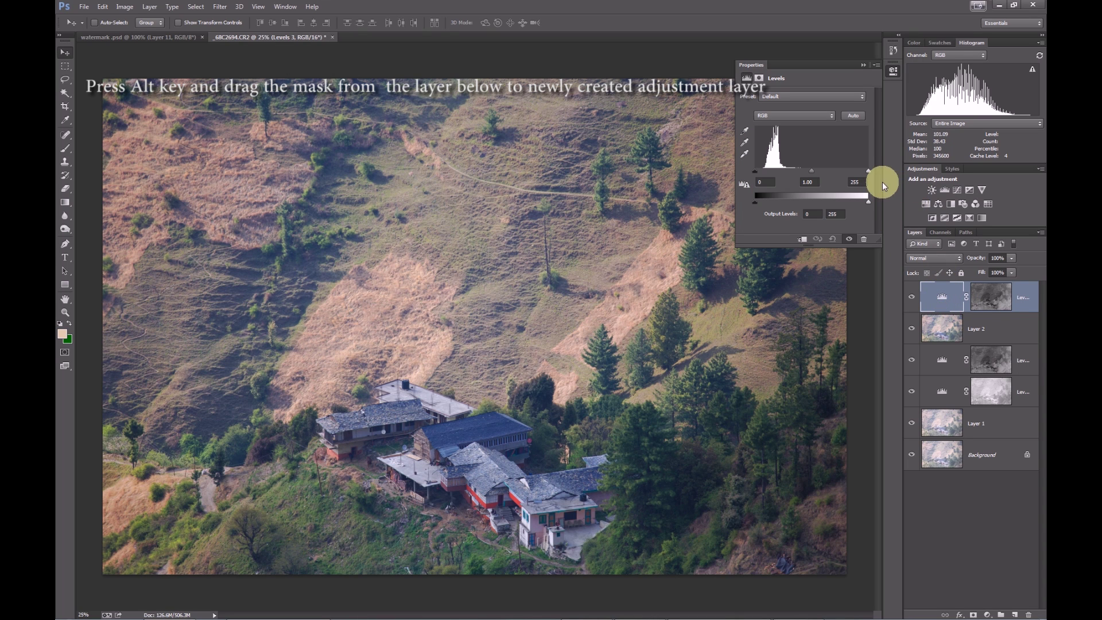
drag(867, 170, 837, 169)
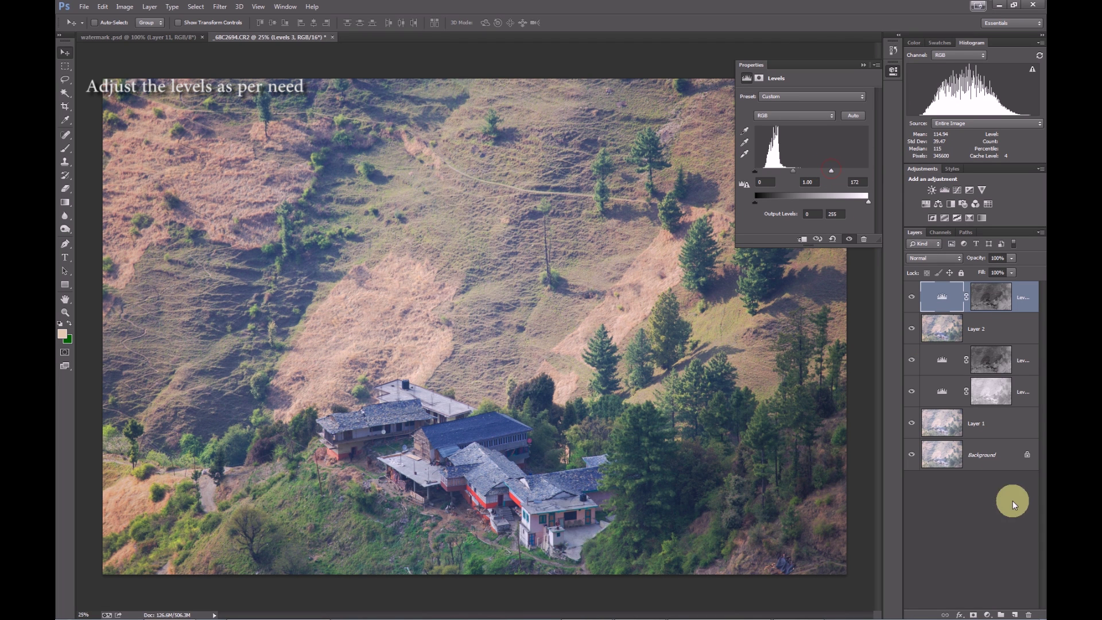
- Add a Hue/Saturation adjustment layer and set the Cyans saturation to -21
click(988, 610)
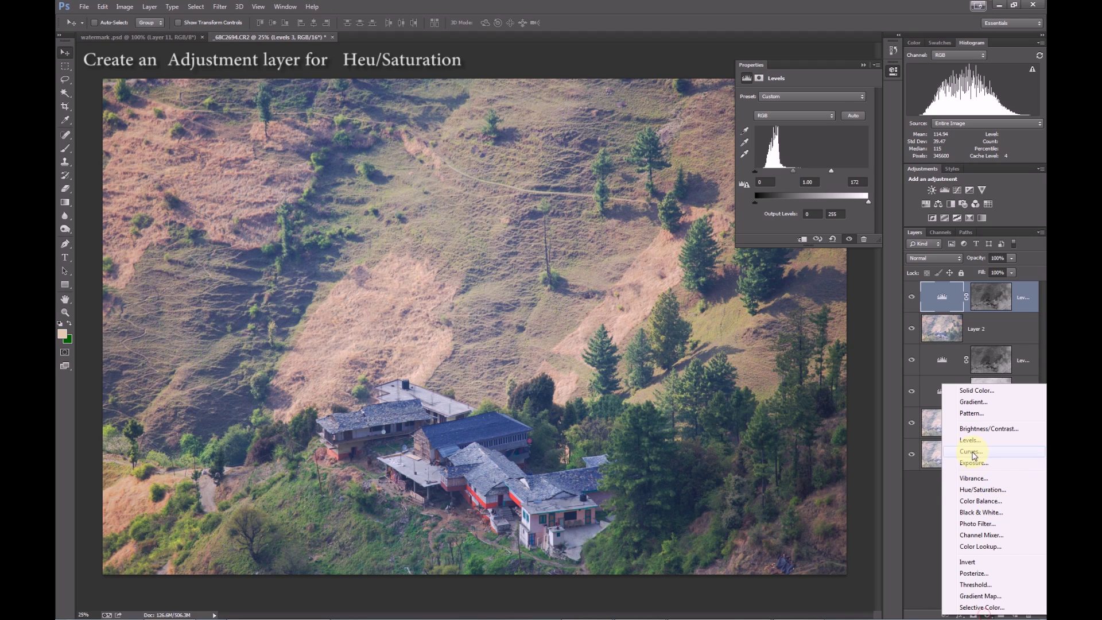
click(982, 488)
click(763, 109)
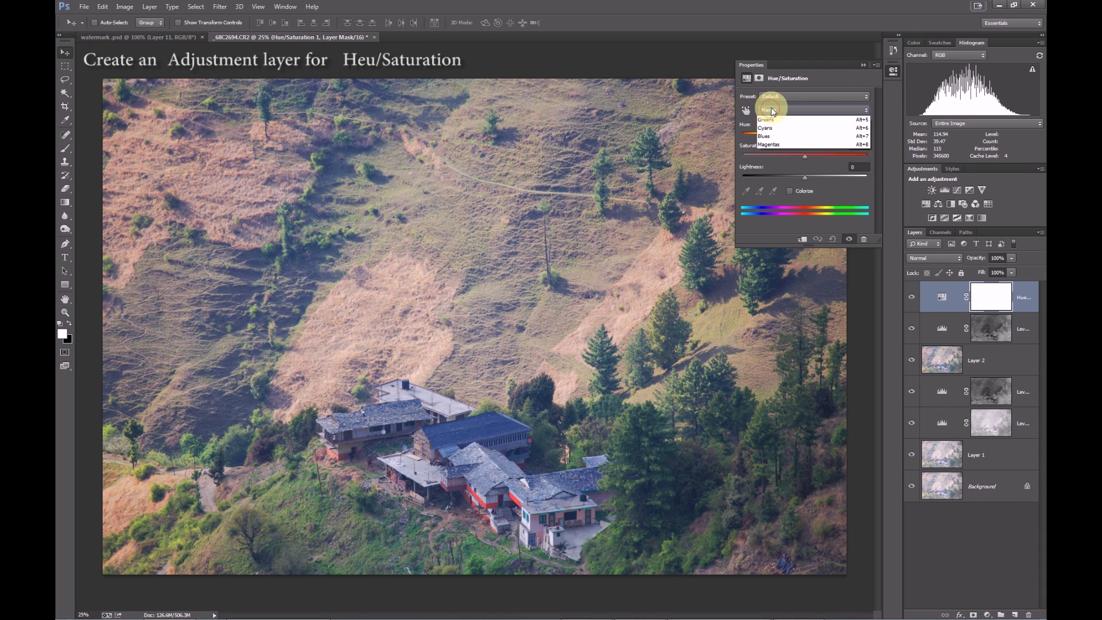
click(775, 154)
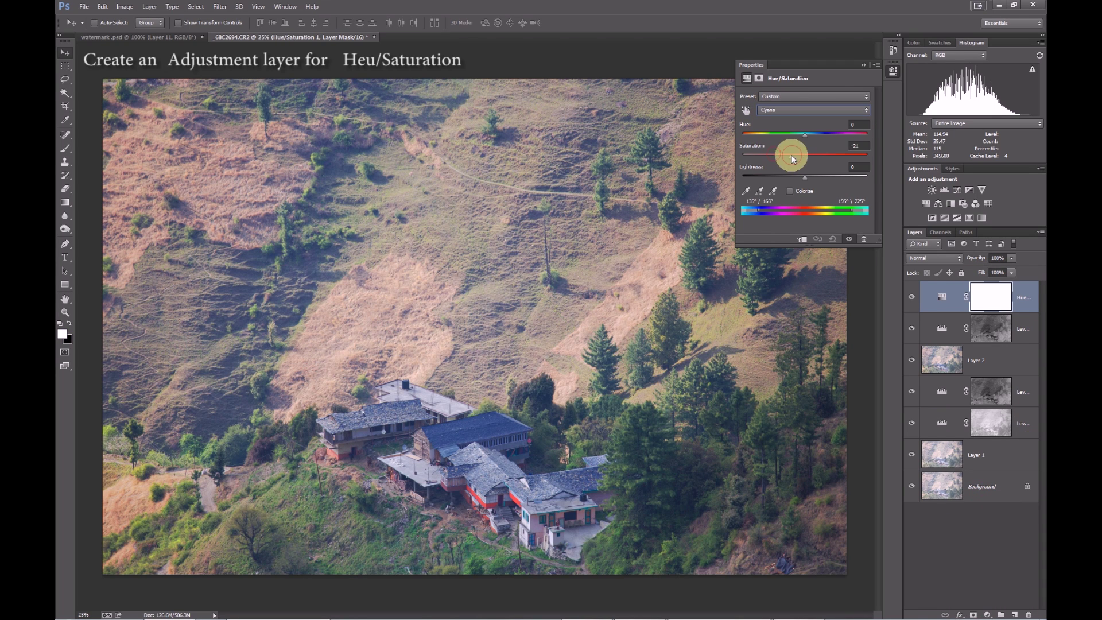
- Reduce the saturation of the Blues and set the Magentas saturation to -28 in the Hue/Saturation adjustment
click(773, 111)
click(784, 159)
click(790, 156)
click(778, 110)
click(785, 171)
click(788, 156)
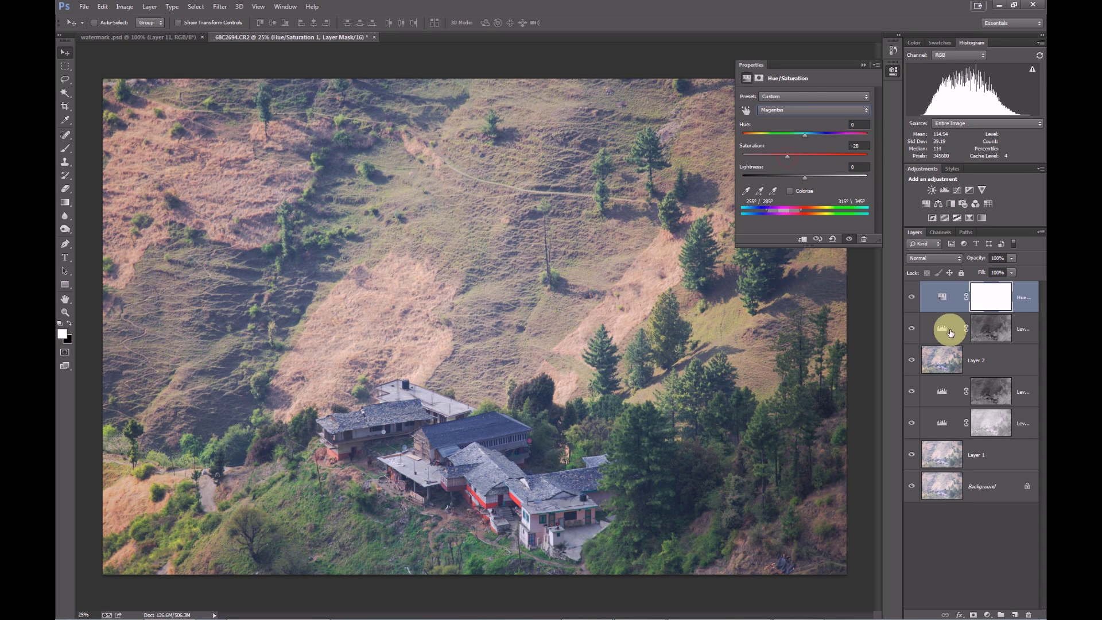
- Add another Levels adjustment above the Hue/Saturation layer and set its blending mode to Multiply
click(941, 306)
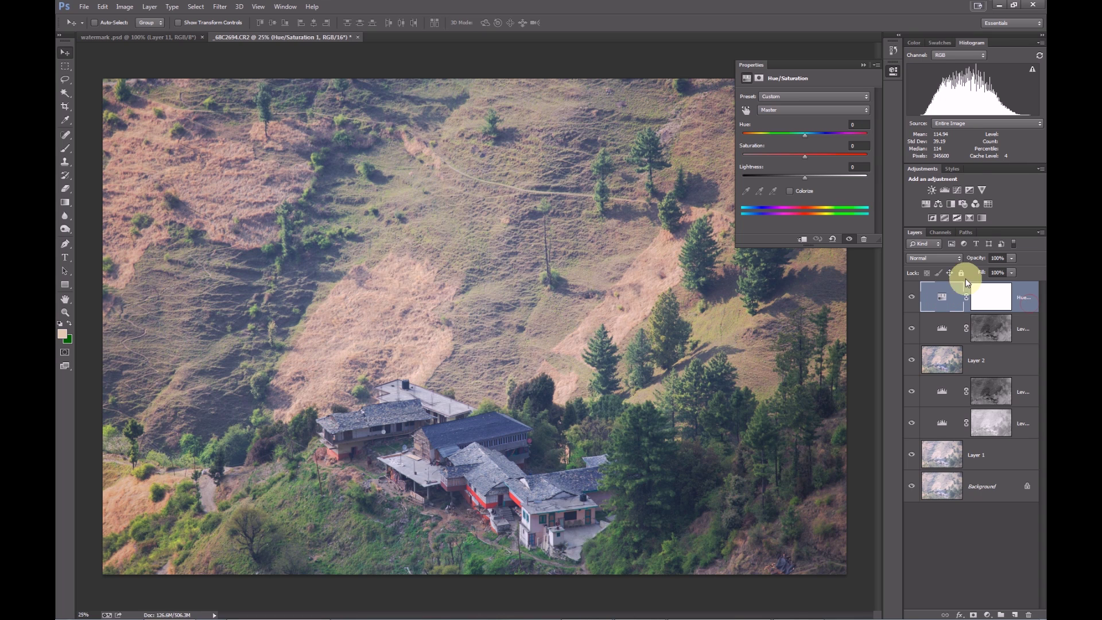
click(944, 189)
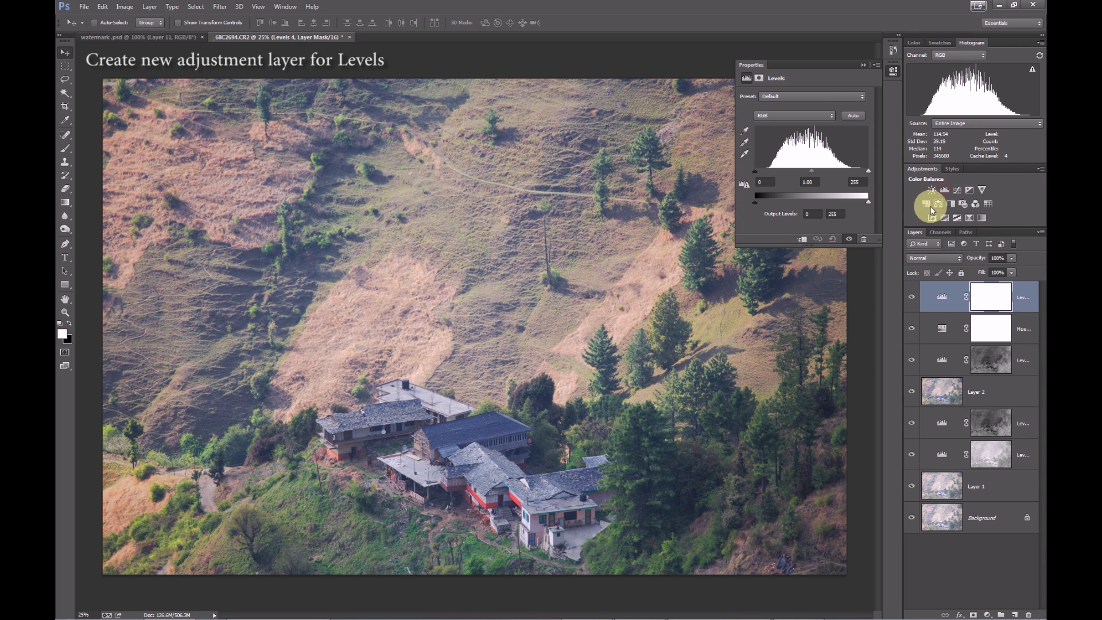
click(936, 257)
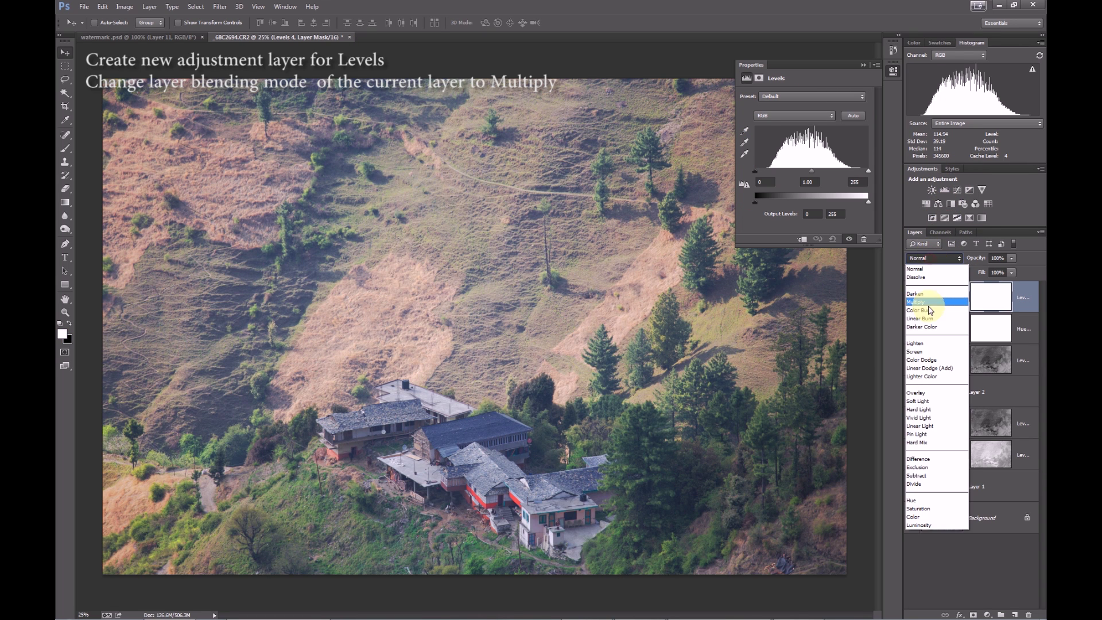
click(930, 302)
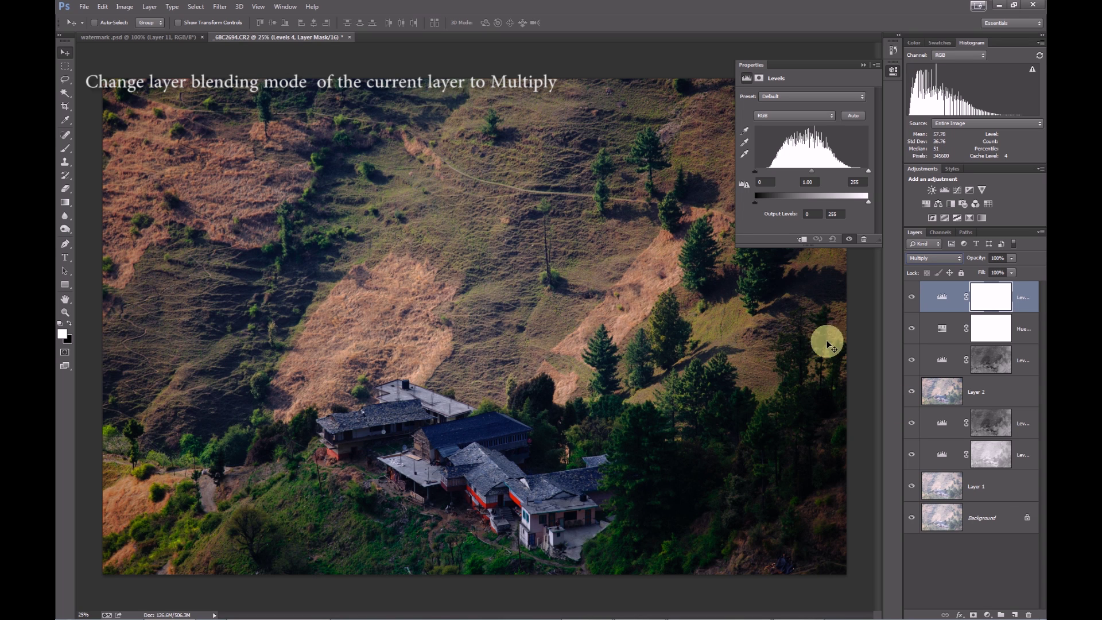
- Draw a black-to-white linear gradient on the top Levels mask, running steeply upward from the photo's bottom edge to the upper middle of the hillside
click(942, 331)
click(983, 295)
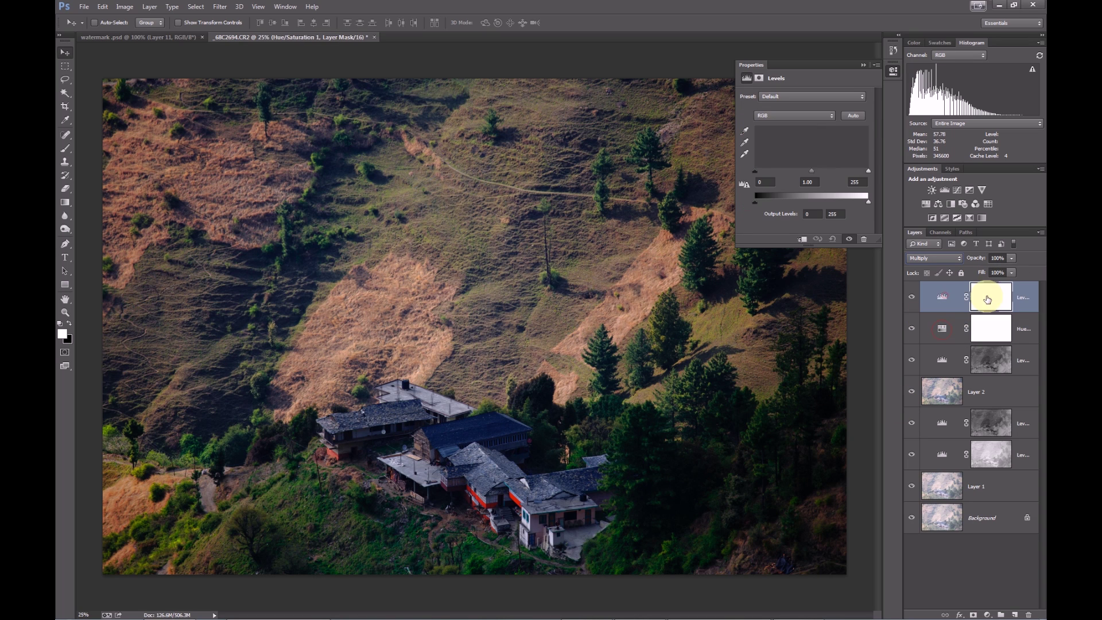
click(65, 202)
drag(667, 578, 408, 263)
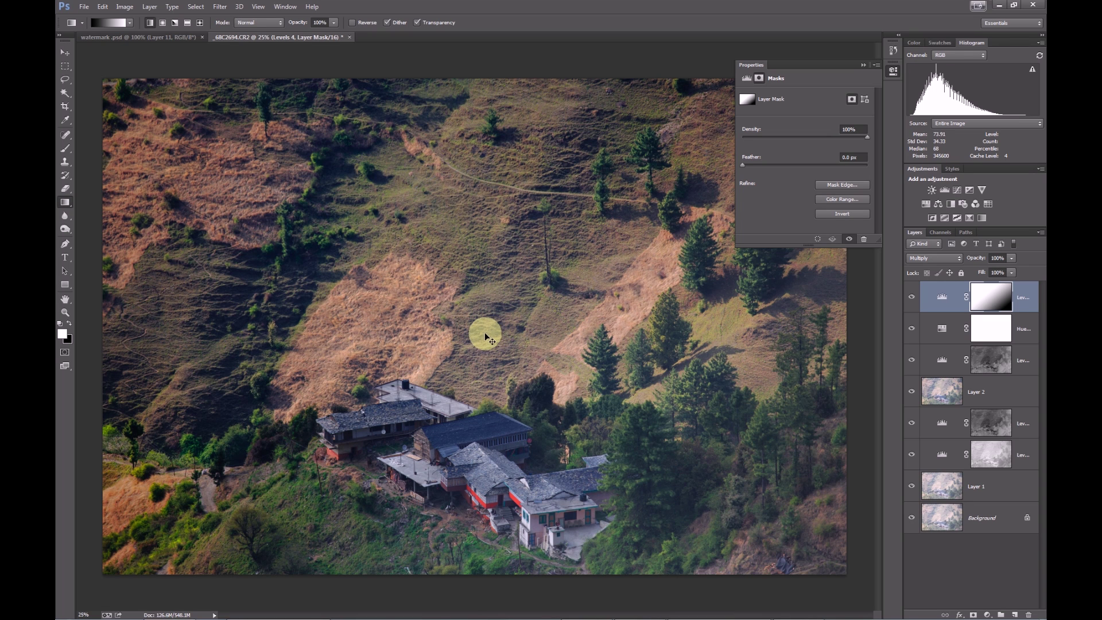
key(ctrl+z)
drag(592, 586, 475, 238)
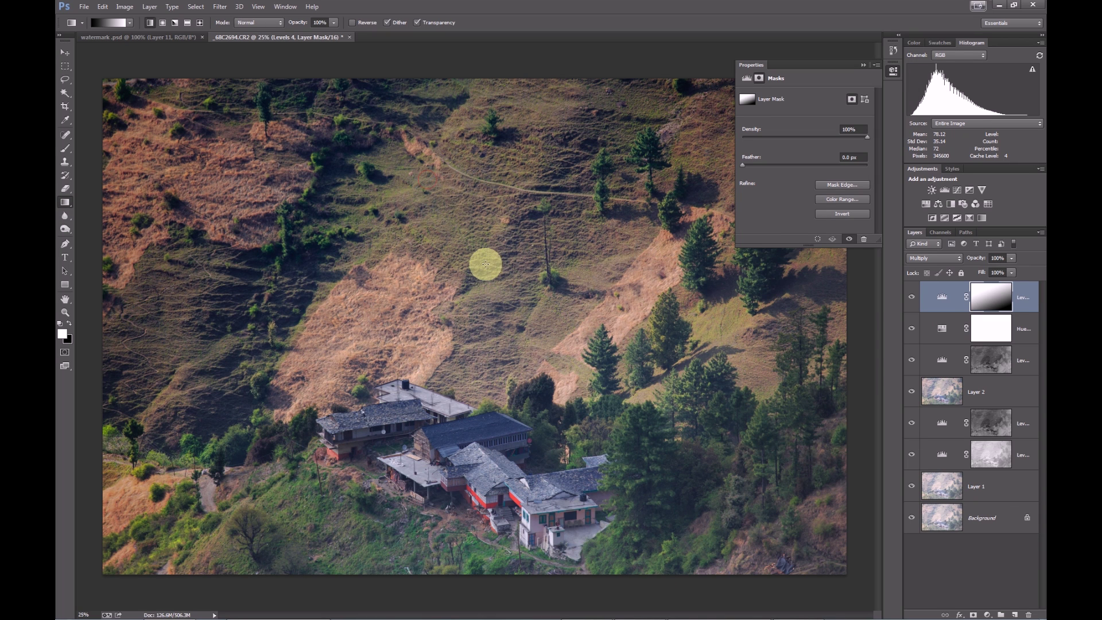
click(893, 71)
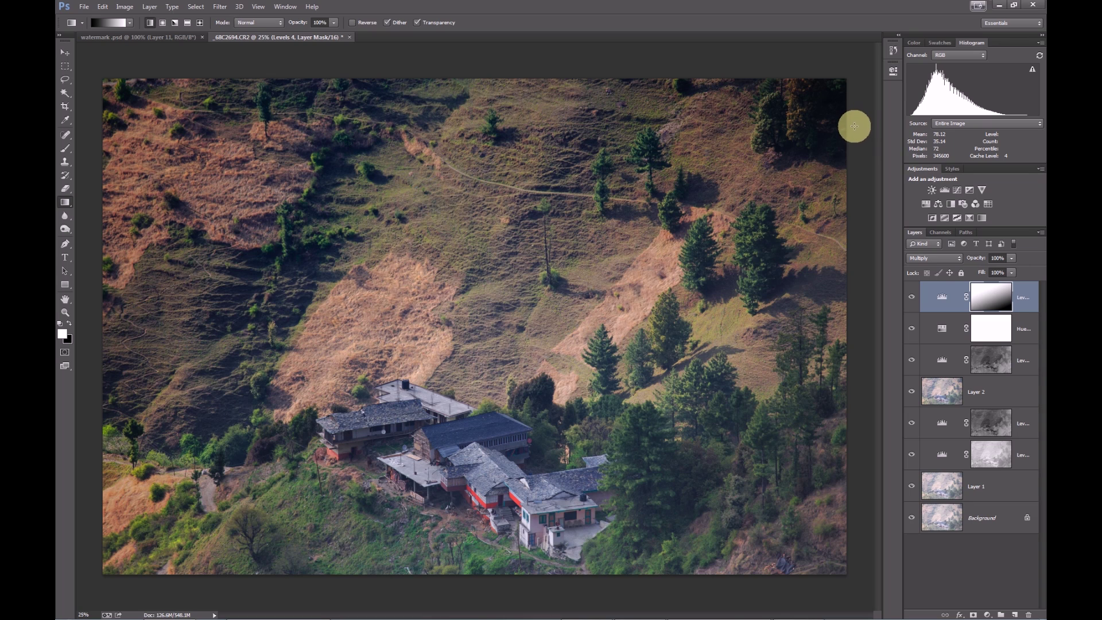
- Switch to the Brush tool for the top Levels mask and enlarge the brush to 1300 px
key(b)
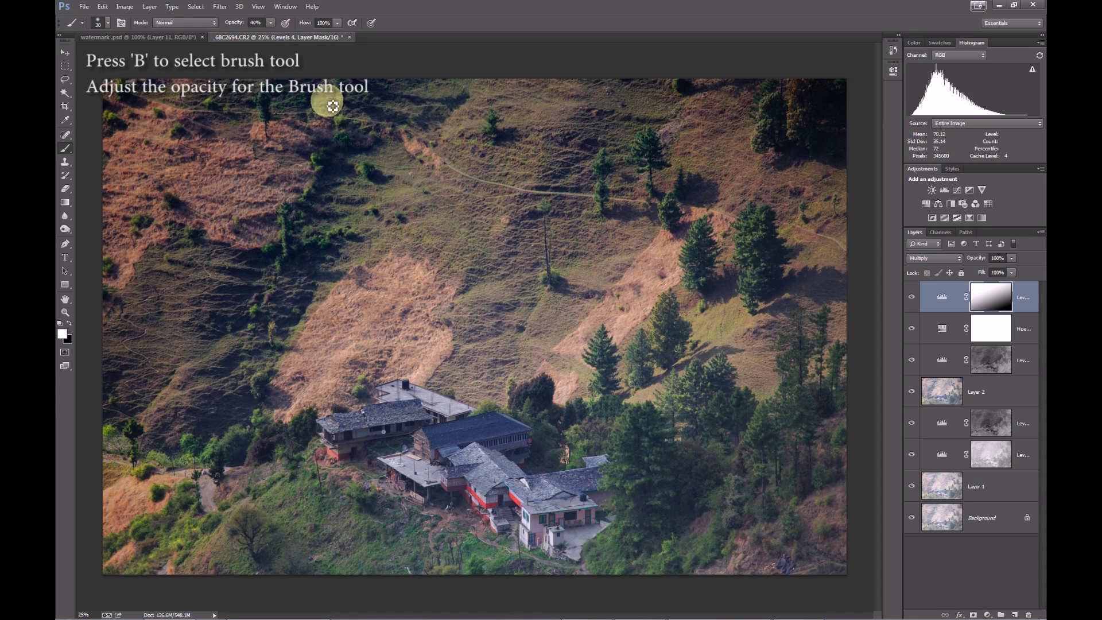
key(bracketright)
key(bracketright)
key(bracketright)
key(bracketright)
key(bracketright)
key(bracketright)
key(bracketright)
key(bracketright)
key(bracketright)
key(bracketright)
key(bracketright)
key(bracketright)
key(bracketright)
key(bracketright)
key(bracketright)
key(bracketright)
key(bracketright)
key(bracketright)
key(bracketright)
key(bracketright)
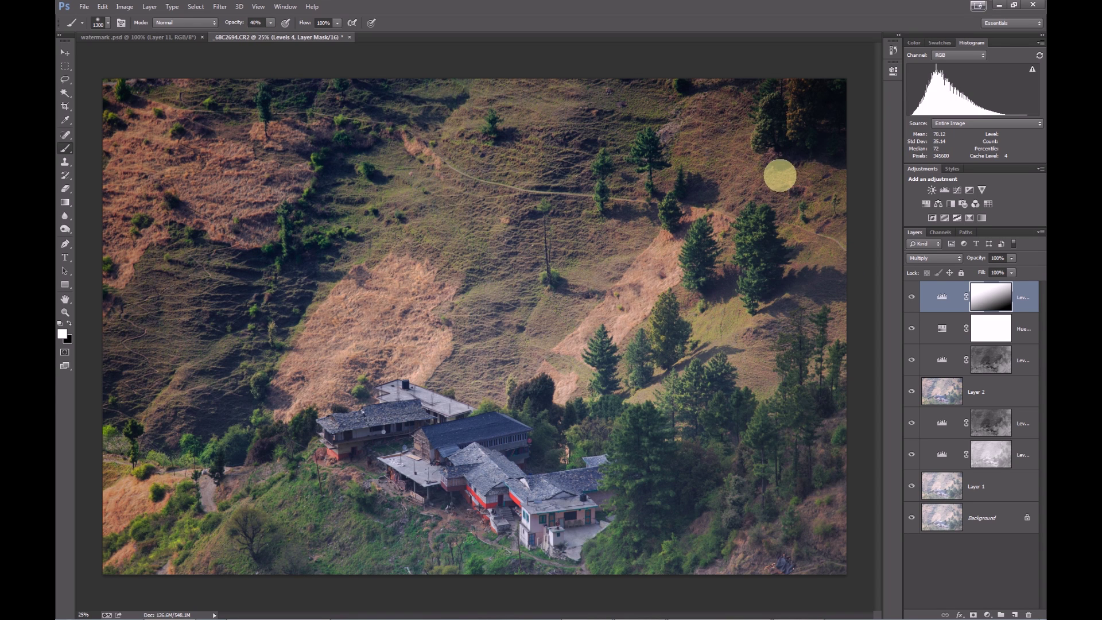
- Paint the top Levels mask at 20% brush opacity, using black on the upper-right slope and white over the lower foreground slopes
key(2)
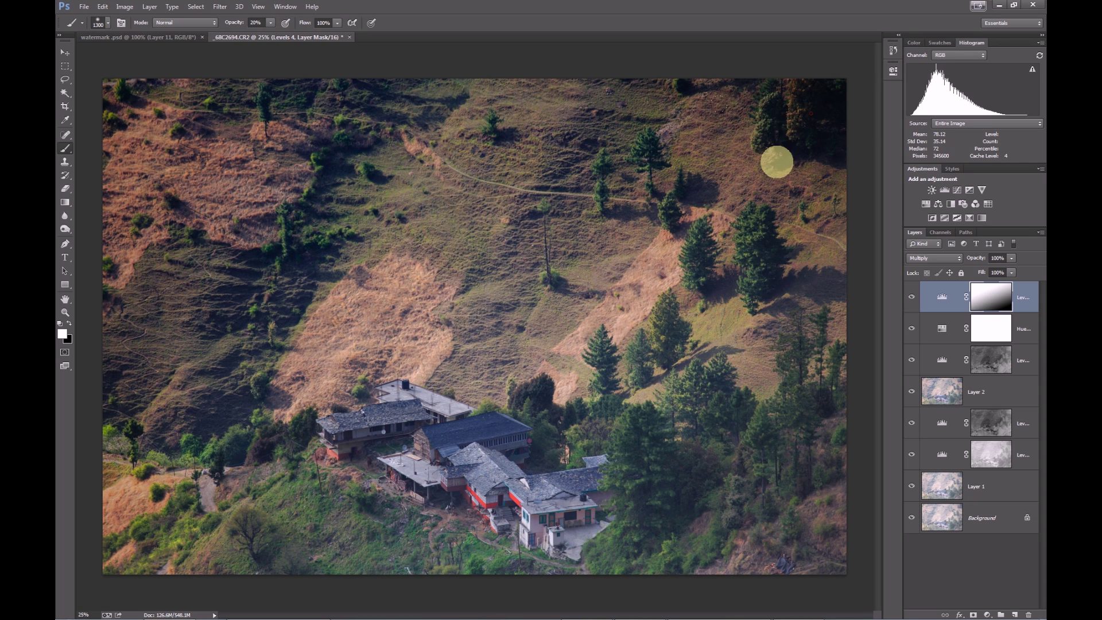
click(776, 139)
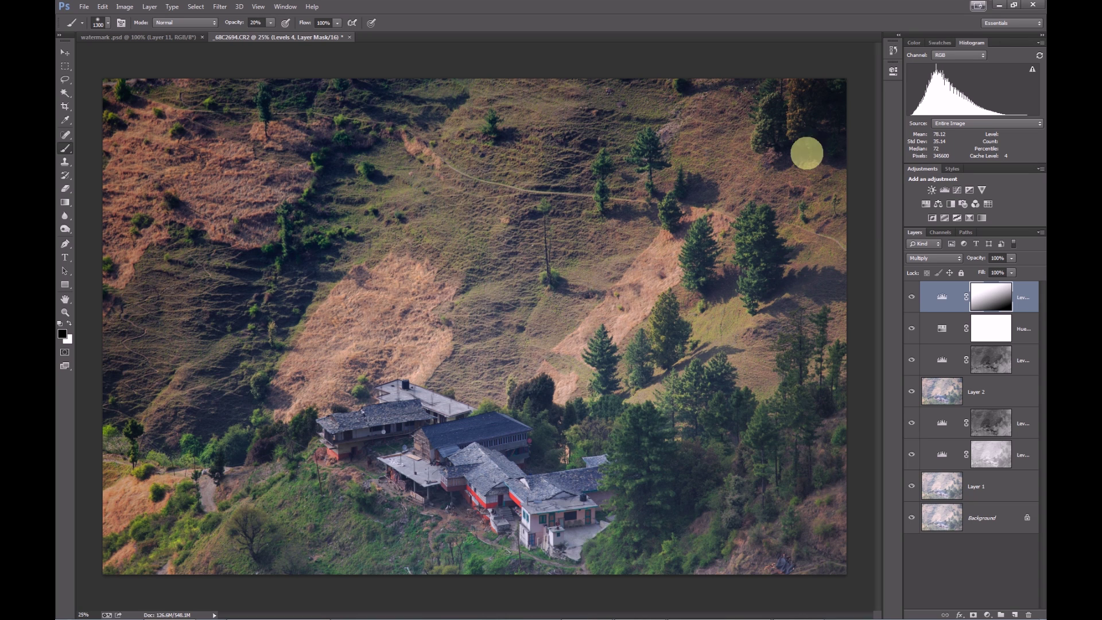
key(x)
mouse_move(790, 218)
mouse_down()
mouse_move(629, 443)
mouse_move(418, 539)
mouse_move(295, 556)
mouse_move(315, 553)
mouse_up()
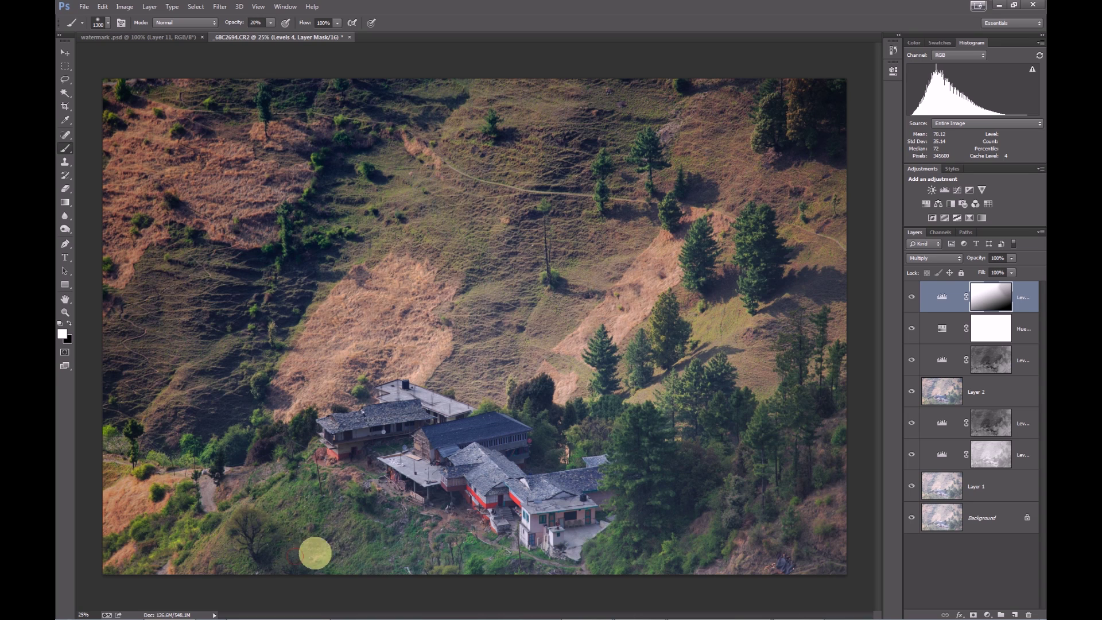
mouse_move(796, 479)
mouse_down()
mouse_move(834, 494)
mouse_move(787, 497)
mouse_move(811, 494)
mouse_move(809, 419)
mouse_move(752, 524)
mouse_move(689, 482)
mouse_move(687, 557)
mouse_up()
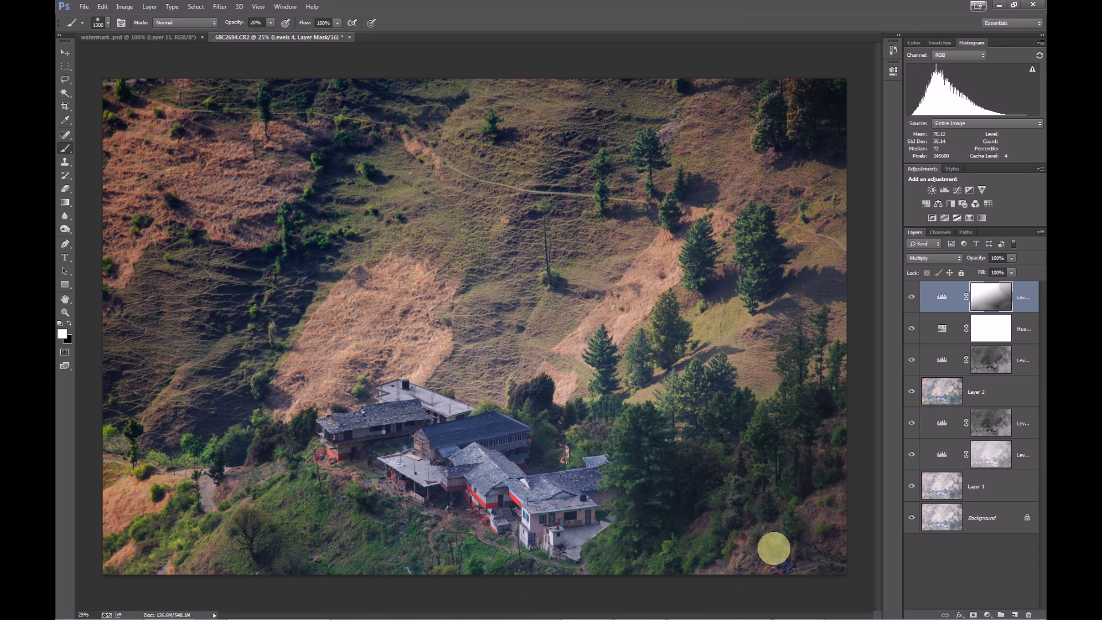
key(x)
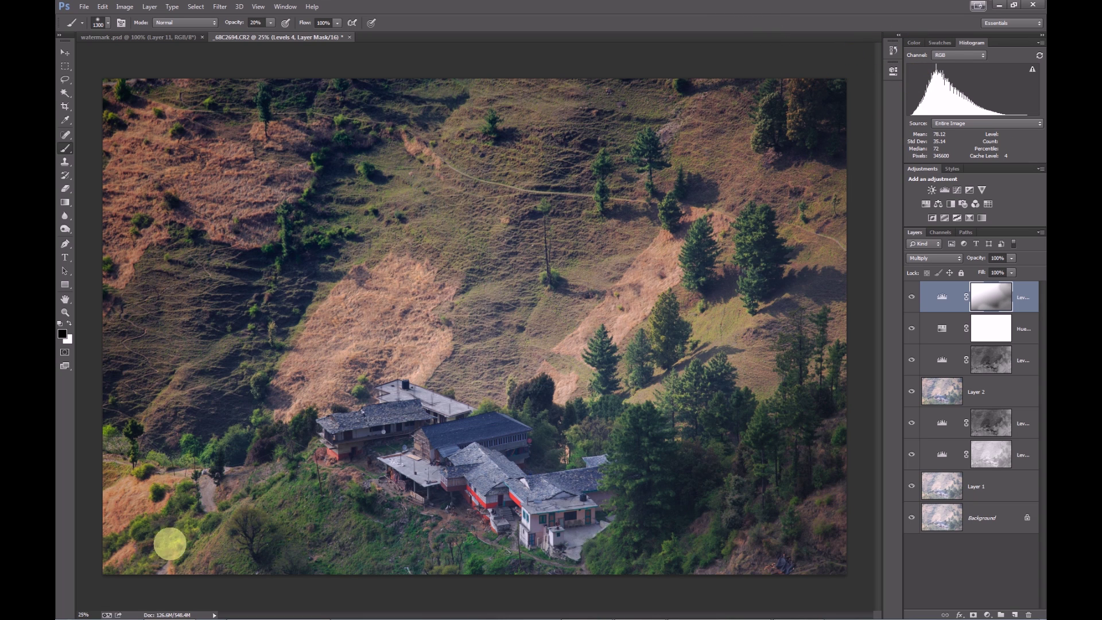
key(v)
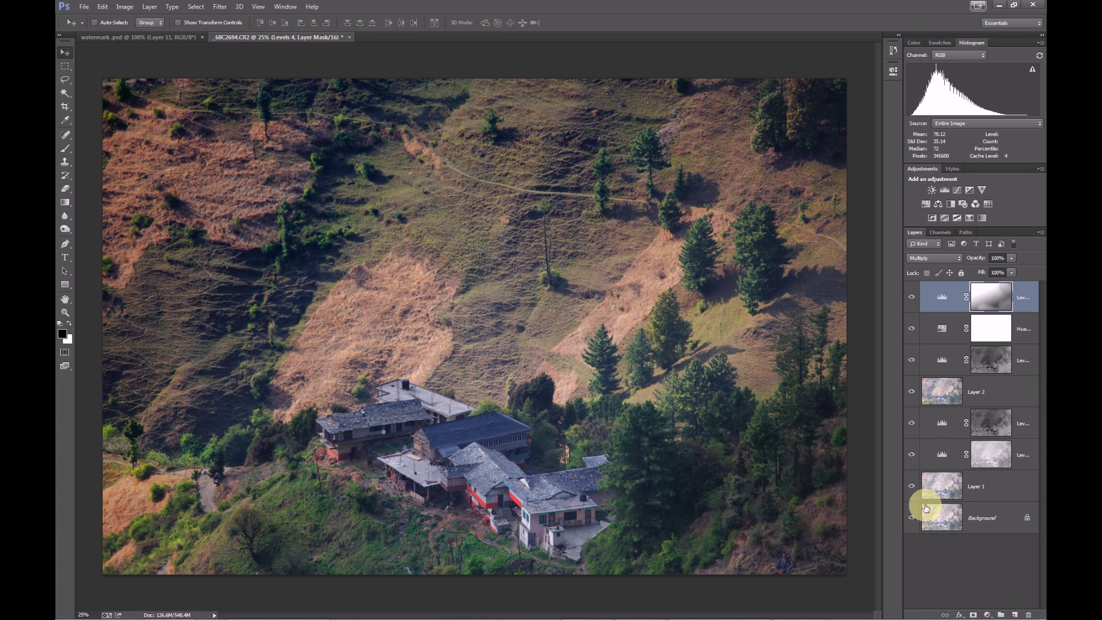
- Add a new Levels adjustment above the top layer and set it to Multiply at 50% opacity
drag(996, 319, 970, 285)
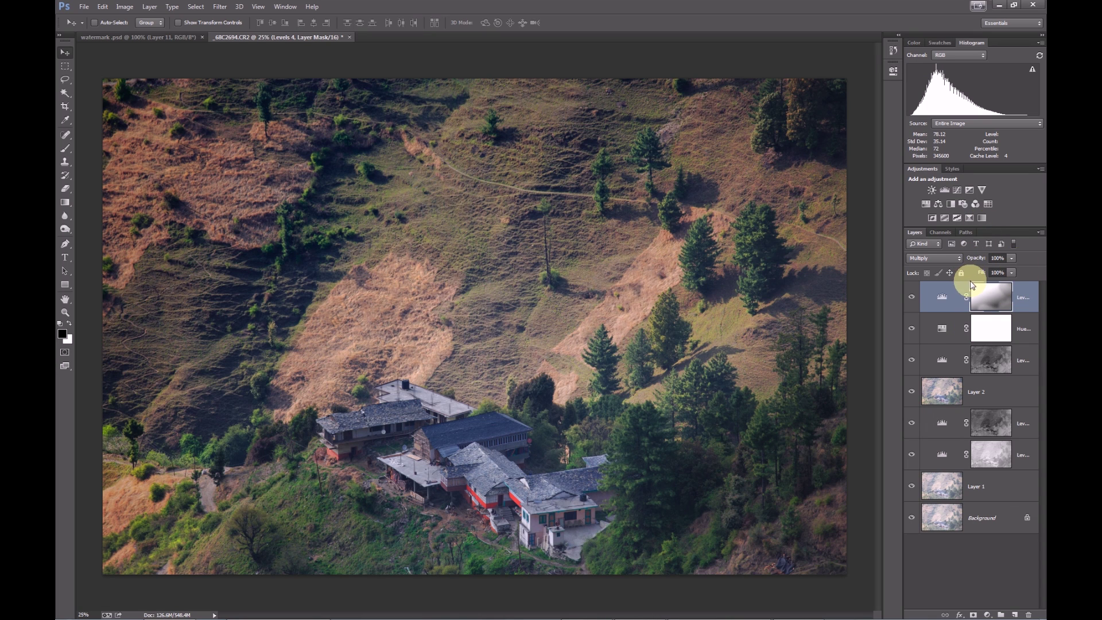
click(1031, 295)
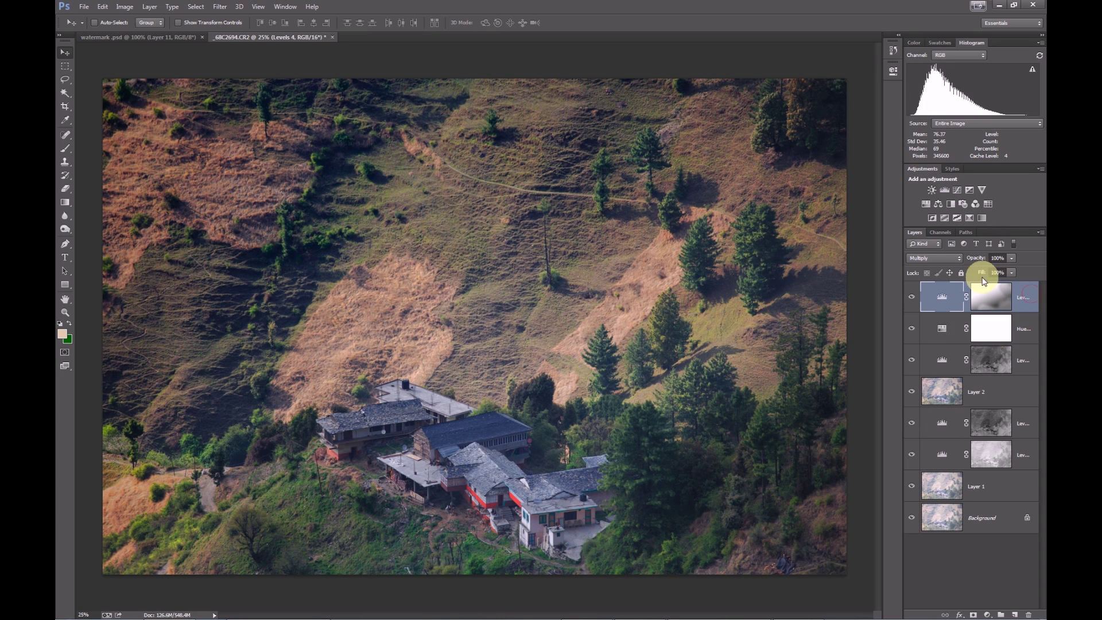
click(944, 190)
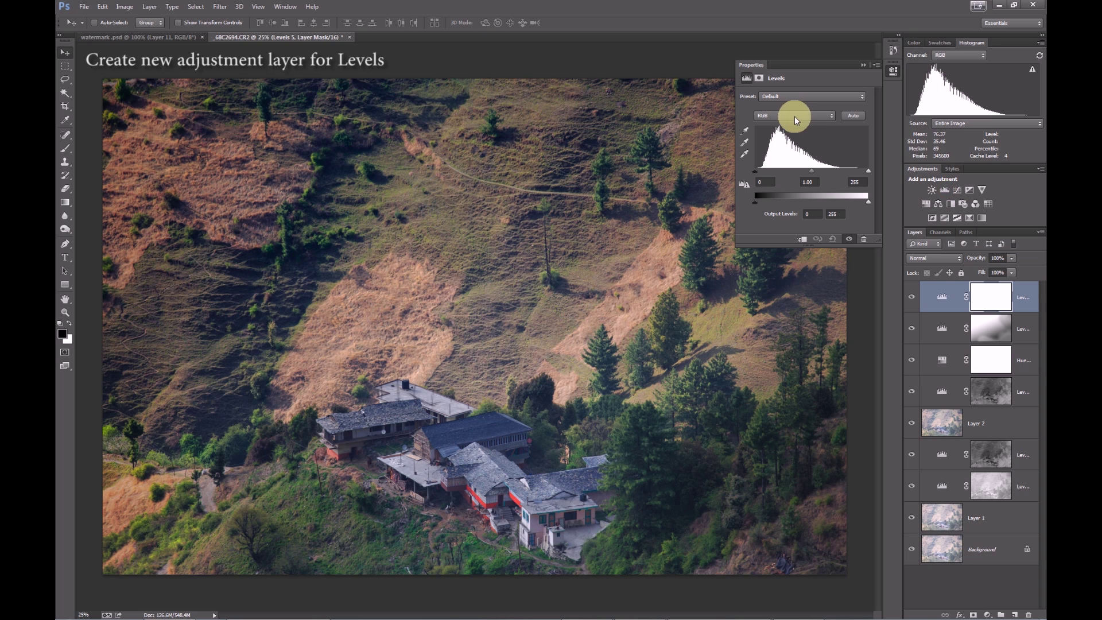
click(929, 258)
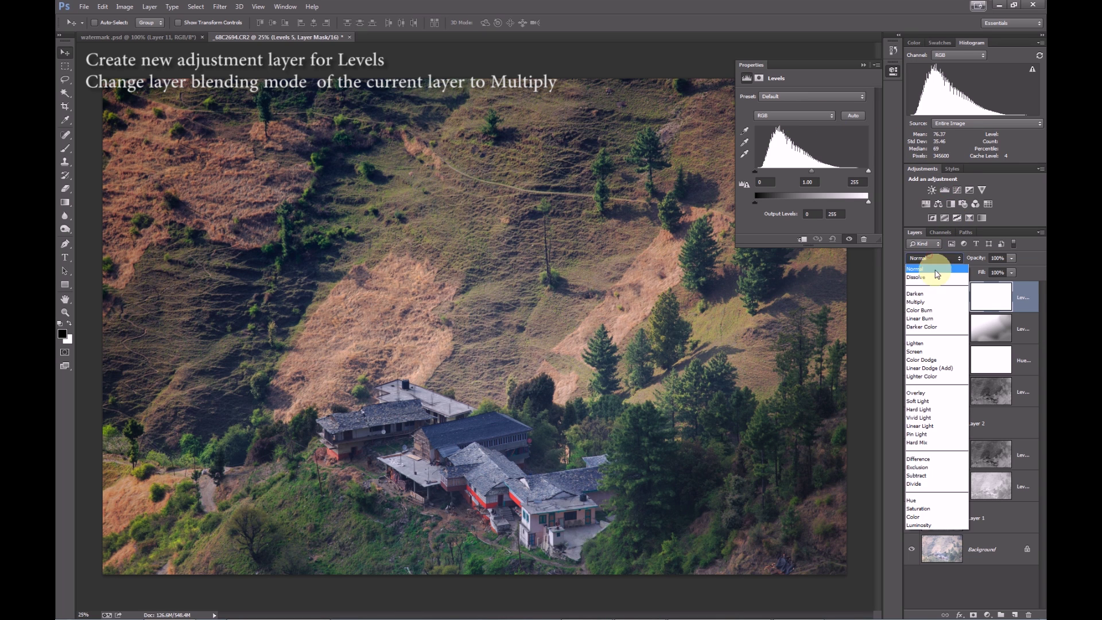
click(928, 303)
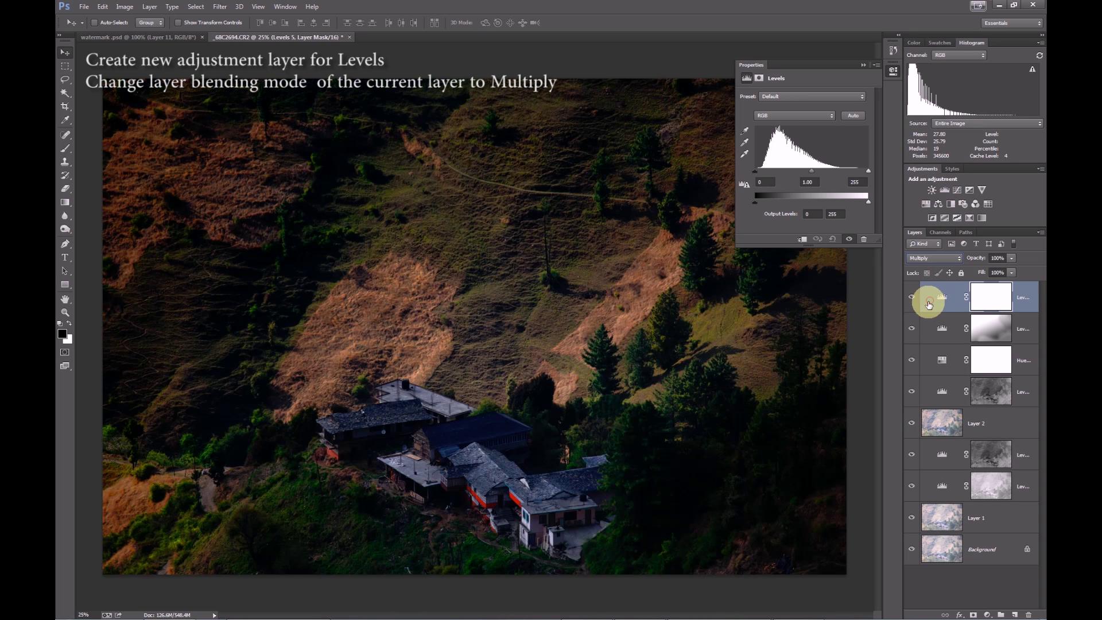
click(996, 258)
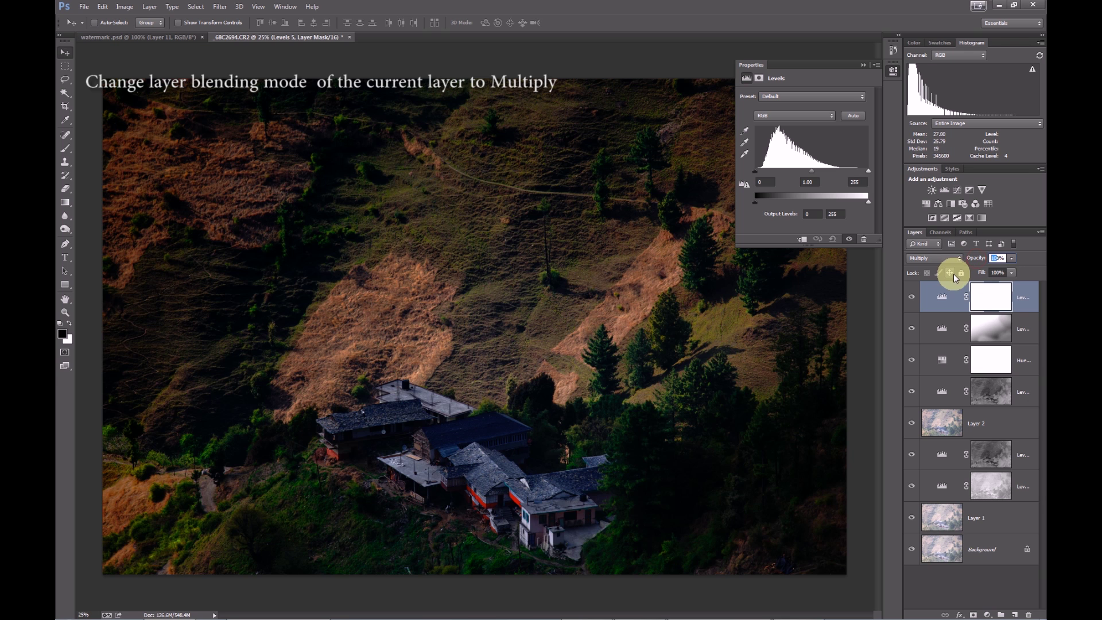
text(50)
key(Return)
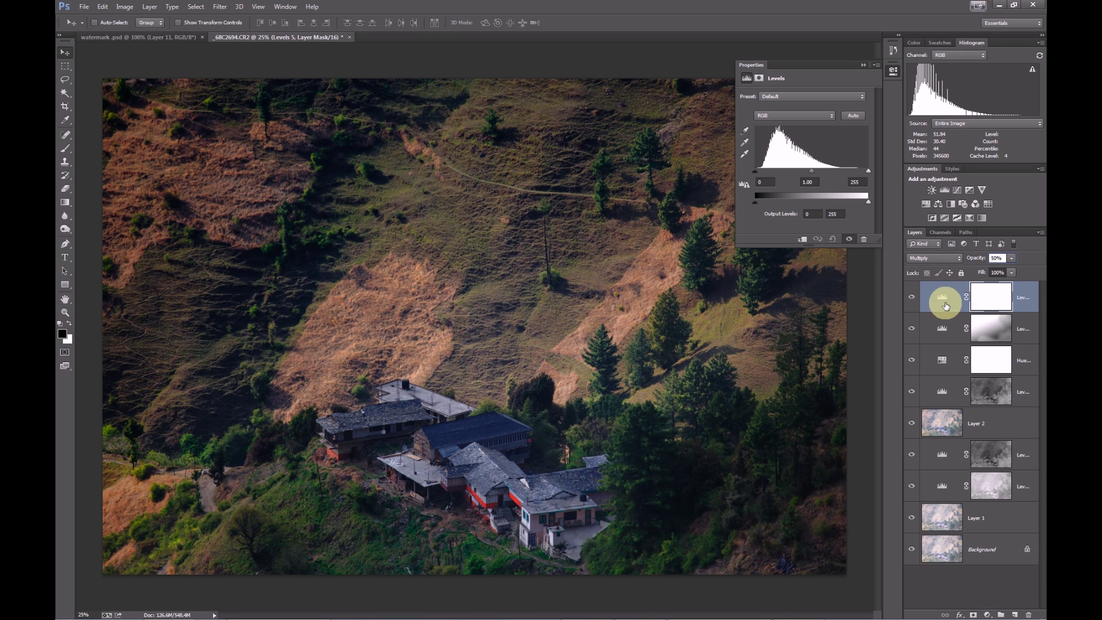
- Select the central cluster of village houses with a freehand lasso outline
click(994, 297)
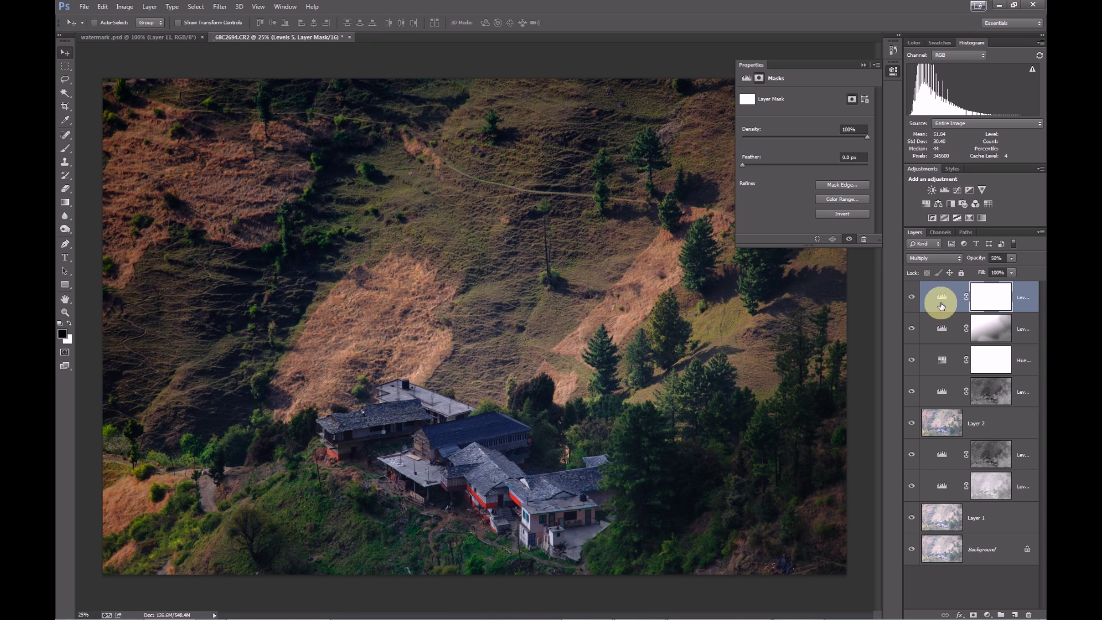
key(l)
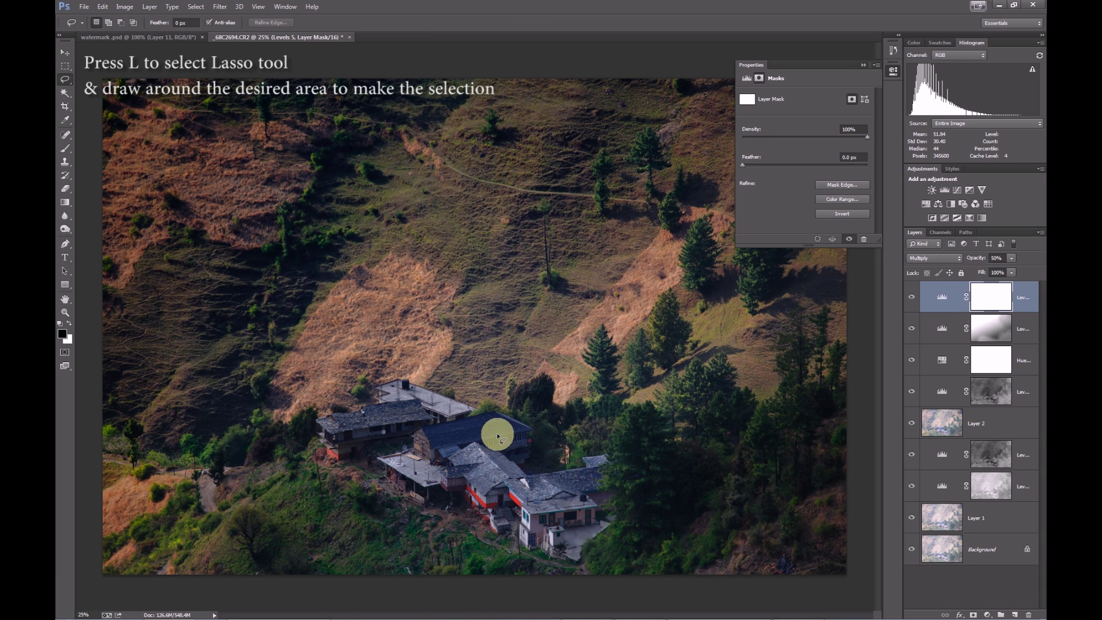
mouse_move(400, 398)
mouse_down()
mouse_move(347, 419)
mouse_move(363, 467)
mouse_move(480, 514)
mouse_move(540, 518)
mouse_move(524, 462)
mouse_move(485, 435)
mouse_up()
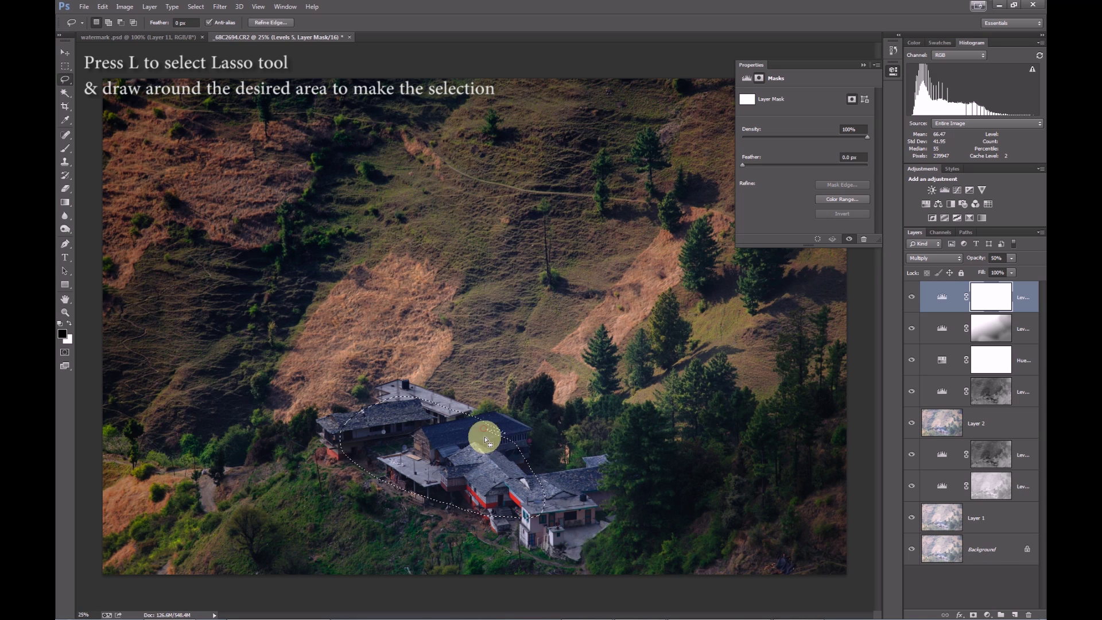
- Add a Levels adjustment masked to the selected houses, with the white input at 197 and midtones at 1.09
click(944, 197)
drag(868, 171, 835, 171)
key(alt)
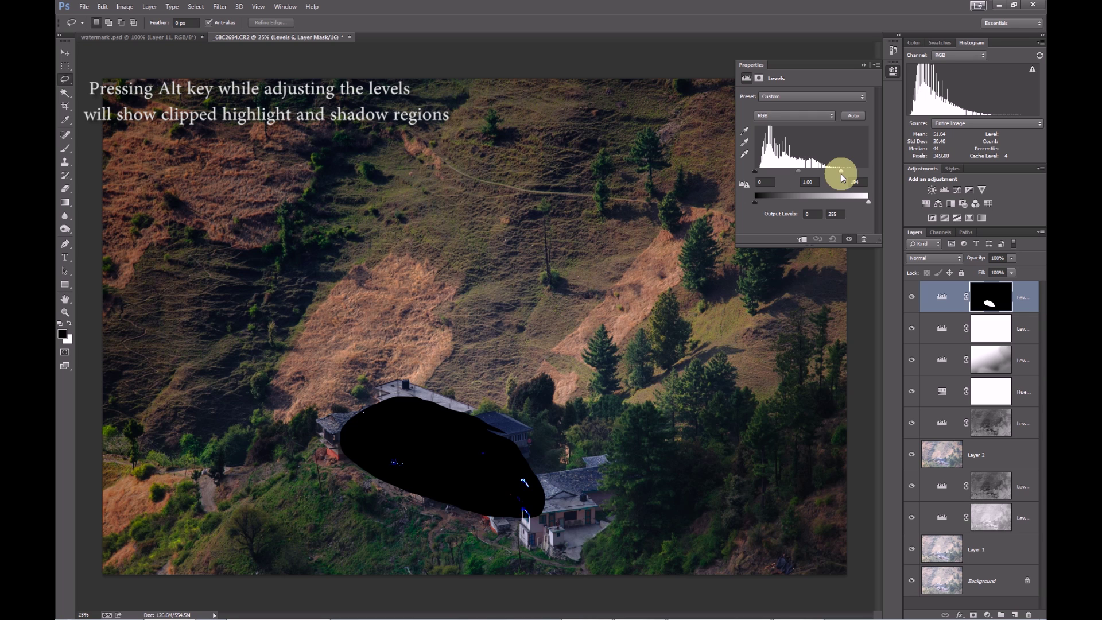
drag(841, 173, 796, 173)
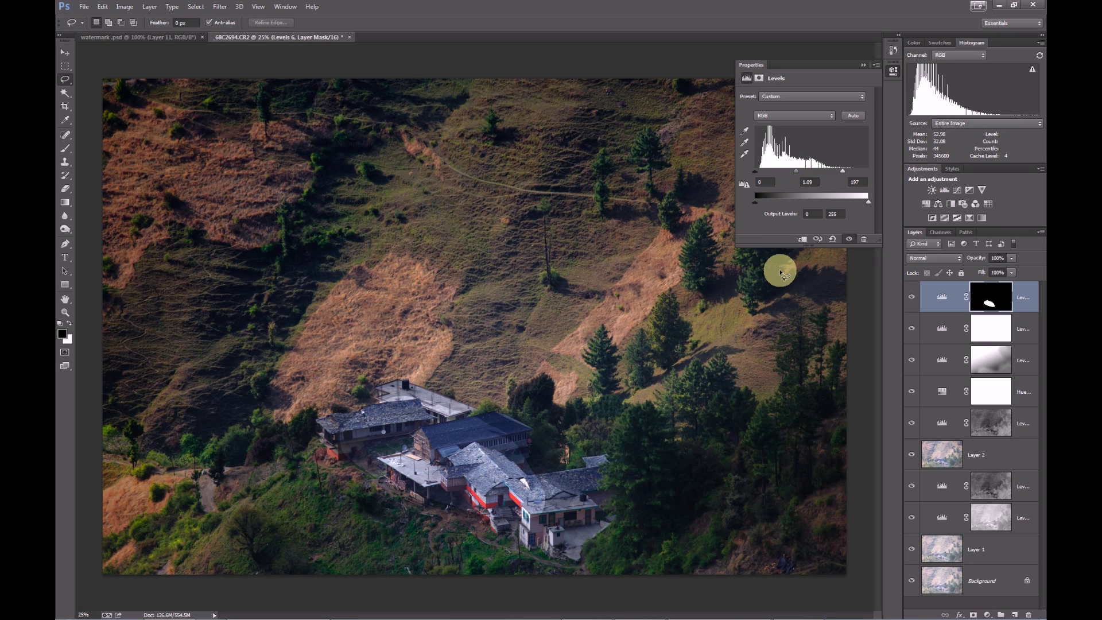
- Paint white on the house Levels mask with a 150 px brush at 100% opacity to cover the remaining roofs and walls
key(ctrl+plus)
drag(505, 511, 583, 411)
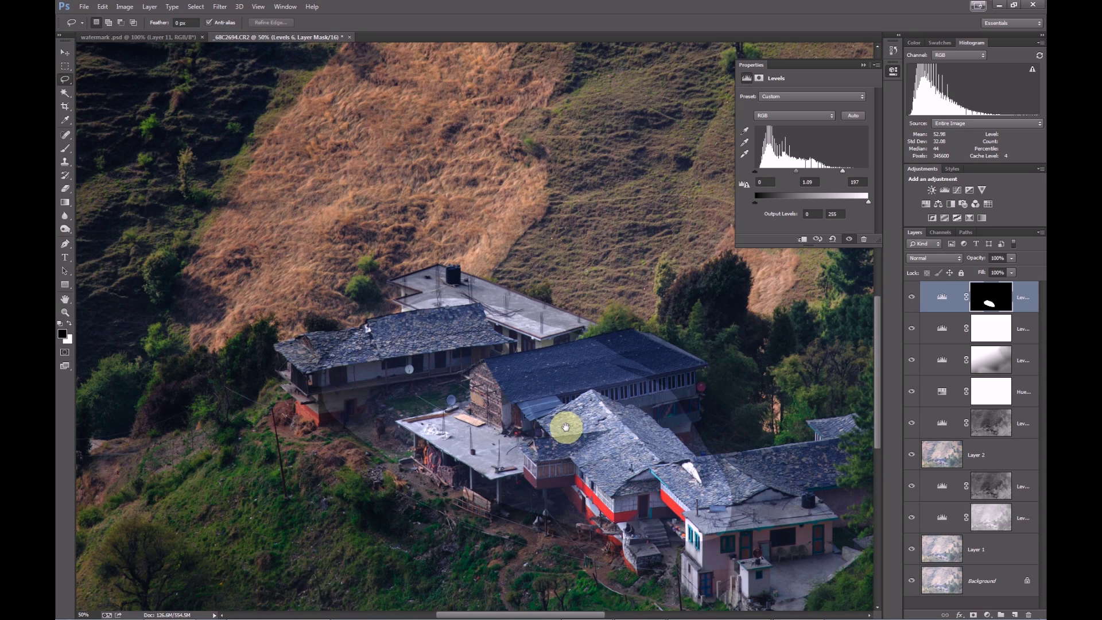
key(b)
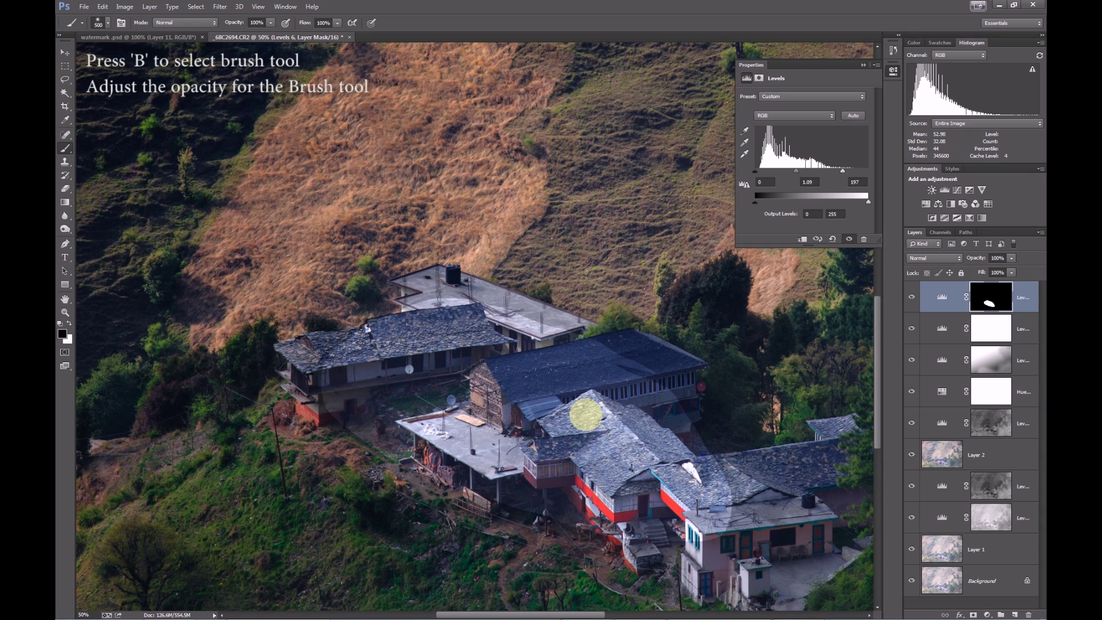
key(x)
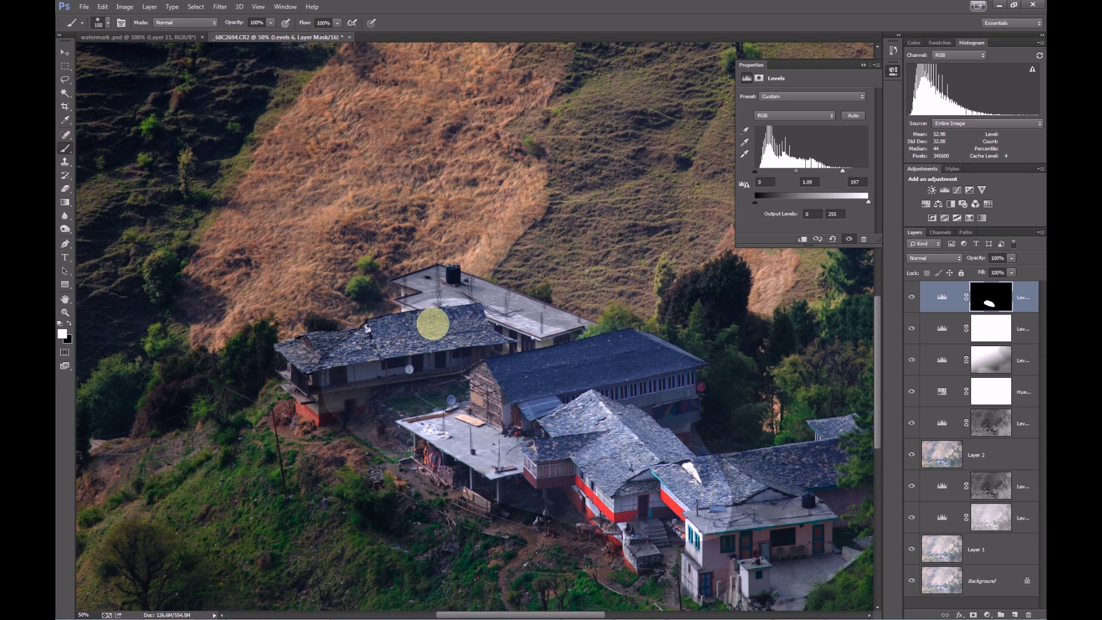
mouse_move(408, 295)
mouse_down()
mouse_move(438, 284)
mouse_move(601, 343)
mouse_move(616, 326)
mouse_move(622, 355)
mouse_move(593, 364)
mouse_move(636, 373)
mouse_move(617, 372)
mouse_move(669, 363)
mouse_move(682, 347)
mouse_move(666, 277)
mouse_move(690, 341)
mouse_move(728, 289)
mouse_move(719, 353)
mouse_move(738, 430)
mouse_move(702, 423)
mouse_move(720, 422)
mouse_move(710, 436)
mouse_move(730, 436)
mouse_move(700, 442)
mouse_move(745, 436)
mouse_move(710, 443)
mouse_move(721, 407)
mouse_move(744, 409)
mouse_move(739, 367)
mouse_move(749, 382)
mouse_move(694, 335)
mouse_move(703, 321)
mouse_move(734, 348)
mouse_move(746, 431)
mouse_move(750, 395)
mouse_move(710, 328)
mouse_move(743, 371)
mouse_move(695, 331)
mouse_move(668, 260)
mouse_move(640, 309)
mouse_move(665, 421)
mouse_move(476, 423)
mouse_move(368, 300)
mouse_move(498, 312)
mouse_move(467, 285)
mouse_move(391, 304)
mouse_move(395, 313)
mouse_move(381, 296)
mouse_move(327, 320)
mouse_move(355, 365)
mouse_move(294, 357)
mouse_move(455, 310)
mouse_move(464, 317)
mouse_move(418, 337)
mouse_move(463, 332)
mouse_move(330, 386)
mouse_move(425, 363)
mouse_move(364, 386)
mouse_move(304, 376)
mouse_move(331, 405)
mouse_move(312, 414)
mouse_move(396, 376)
mouse_move(461, 366)
mouse_move(396, 406)
mouse_move(492, 447)
mouse_move(488, 470)
mouse_move(512, 492)
mouse_move(562, 462)
mouse_move(539, 474)
mouse_move(640, 545)
mouse_move(623, 552)
mouse_move(672, 534)
mouse_move(708, 573)
mouse_move(696, 553)
mouse_move(725, 529)
mouse_move(702, 574)
mouse_move(734, 583)
mouse_move(701, 480)
mouse_move(834, 447)
mouse_move(768, 499)
mouse_move(841, 497)
mouse_move(732, 534)
mouse_move(735, 576)
mouse_move(812, 566)
mouse_move(779, 598)
mouse_up()
- Refine the house Levels mask with smaller brush sizes, painting white over the lower-right pink house and its courtyard
key(x)
key(bracketleft)
key(bracketleft)
key(bracketleft)
key(bracketright)
key(space)
drag(754, 534, 721, 502)
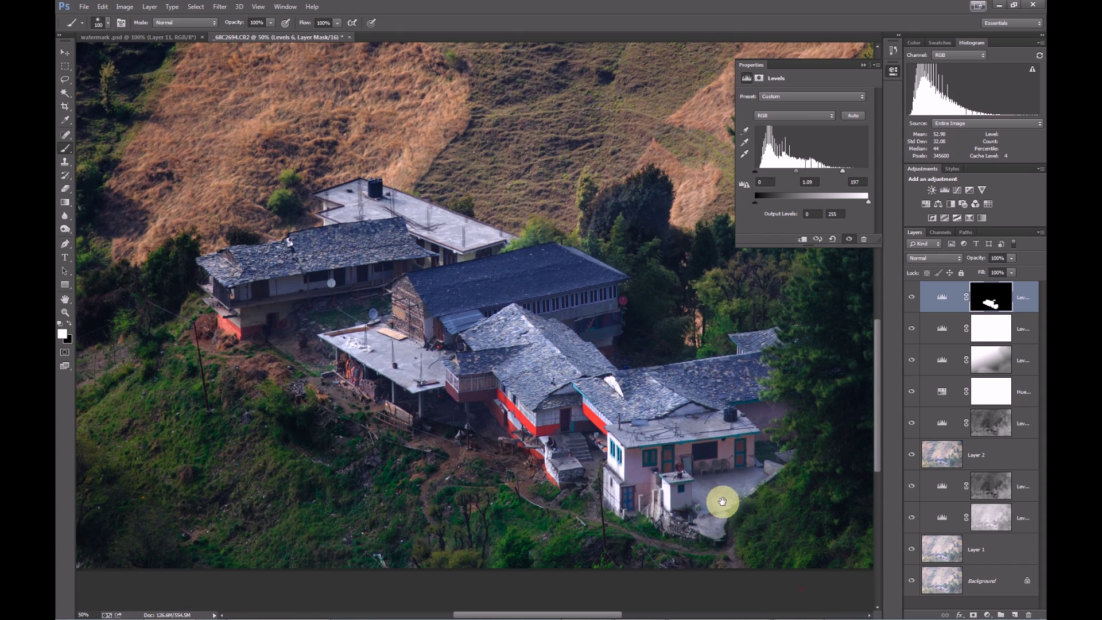
mouse_move(753, 418)
mouse_down()
mouse_move(757, 349)
mouse_move(745, 346)
mouse_move(769, 340)
mouse_move(753, 344)
mouse_move(760, 378)
mouse_move(735, 394)
mouse_move(710, 381)
mouse_move(726, 388)
mouse_move(716, 343)
mouse_move(727, 417)
mouse_move(701, 441)
mouse_move(570, 467)
mouse_move(473, 469)
mouse_move(389, 419)
mouse_move(443, 404)
mouse_move(400, 404)
mouse_move(421, 412)
mouse_move(357, 385)
mouse_move(344, 367)
mouse_move(366, 395)
mouse_move(404, 413)
mouse_move(429, 408)
mouse_move(245, 381)
mouse_move(237, 335)
mouse_move(287, 333)
mouse_move(290, 360)
mouse_move(395, 431)
mouse_move(390, 410)
mouse_move(336, 395)
mouse_move(322, 375)
mouse_move(369, 416)
mouse_move(379, 410)
mouse_move(388, 443)
mouse_move(540, 475)
mouse_move(561, 511)
mouse_move(518, 493)
mouse_move(602, 529)
mouse_move(363, 453)
mouse_move(287, 411)
mouse_move(222, 332)
mouse_move(259, 404)
mouse_move(343, 340)
mouse_move(384, 343)
mouse_move(474, 450)
mouse_move(652, 475)
mouse_move(666, 500)
mouse_move(694, 485)
mouse_move(746, 494)
mouse_move(715, 531)
mouse_move(669, 528)
mouse_up()
key(bracketleft)
key(bracketleft)
key(bracketleft)
key(bracketleft)
key(bracketleft)
key(bracketright)
key(bracketright)
key(bracketright)
- Soften the house Levels mask around the lower-right courtyard with a 150 px black brush at 50% opacity
key(x)
key(bracketleft)
key(5)
key(bracketright)
key(bracketright)
key(bracketright)
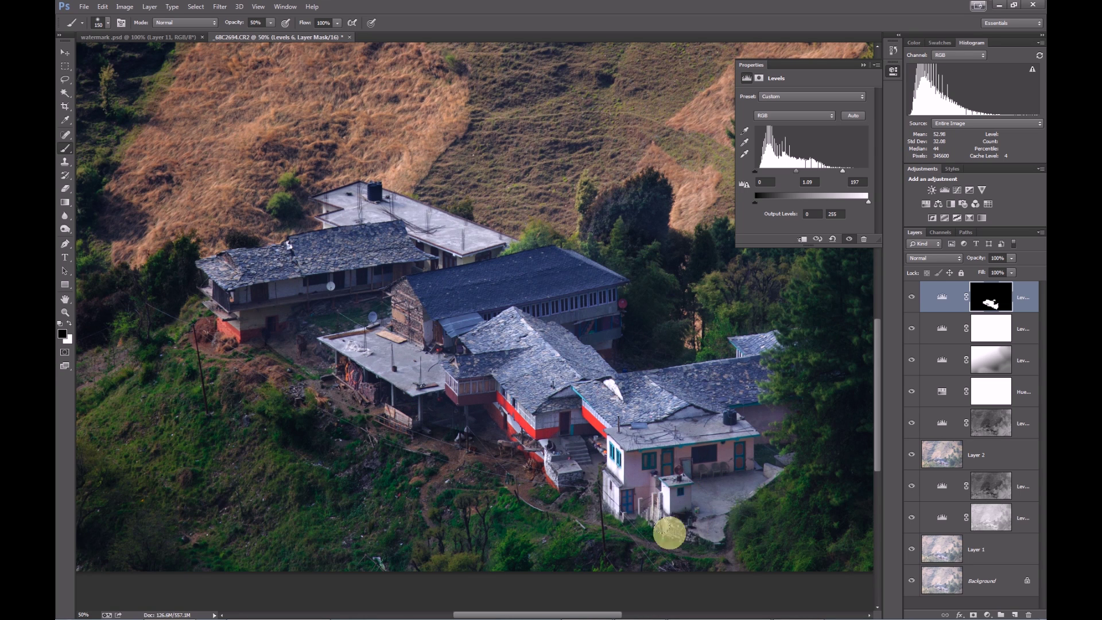
mouse_move(767, 488)
mouse_down()
mouse_move(828, 457)
mouse_move(726, 371)
mouse_move(625, 367)
mouse_move(766, 349)
mouse_up()
key(ctrl+minus)
key(ctrl+minus)
key(ctrl+minus)
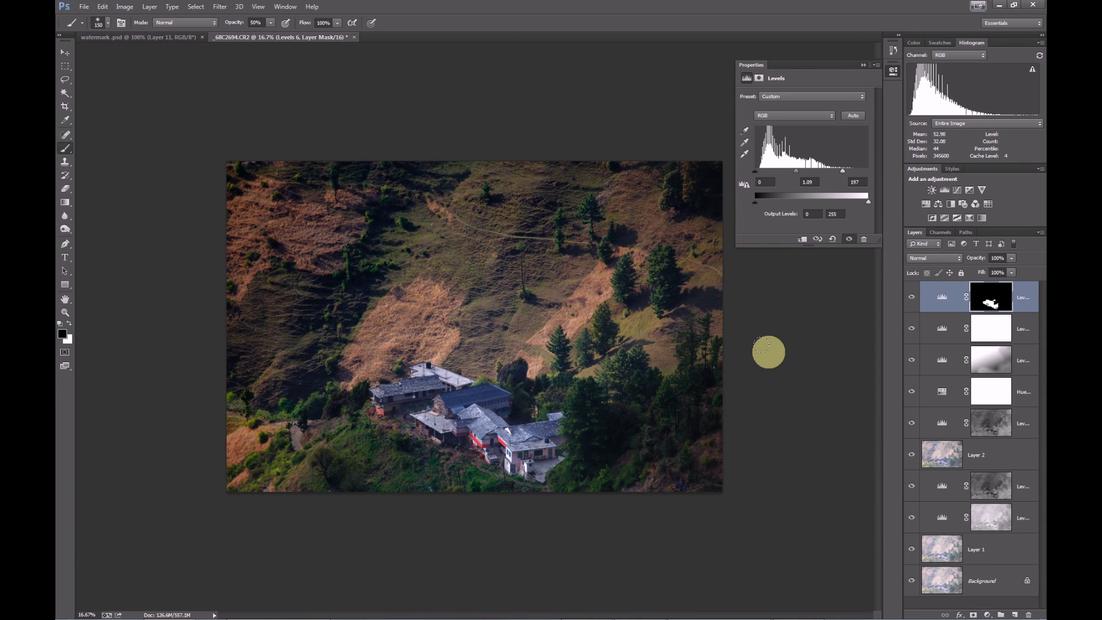
key(v)
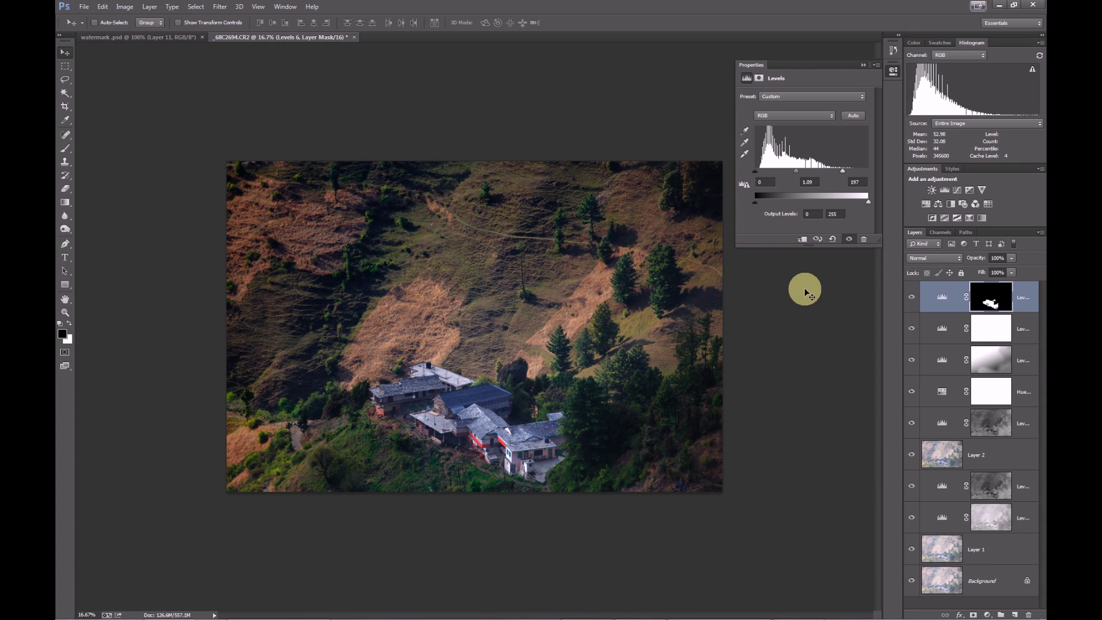
- Brighten the photo with a Curves adjustment raised at the midtones, and merge all visible layers
click(956, 190)
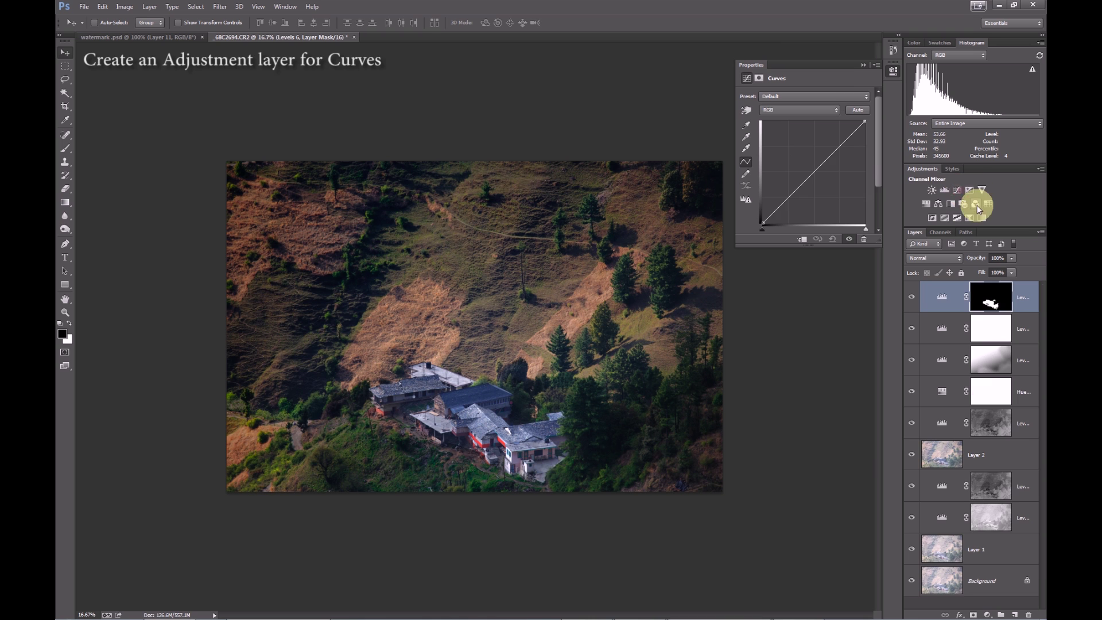
drag(813, 169, 808, 165)
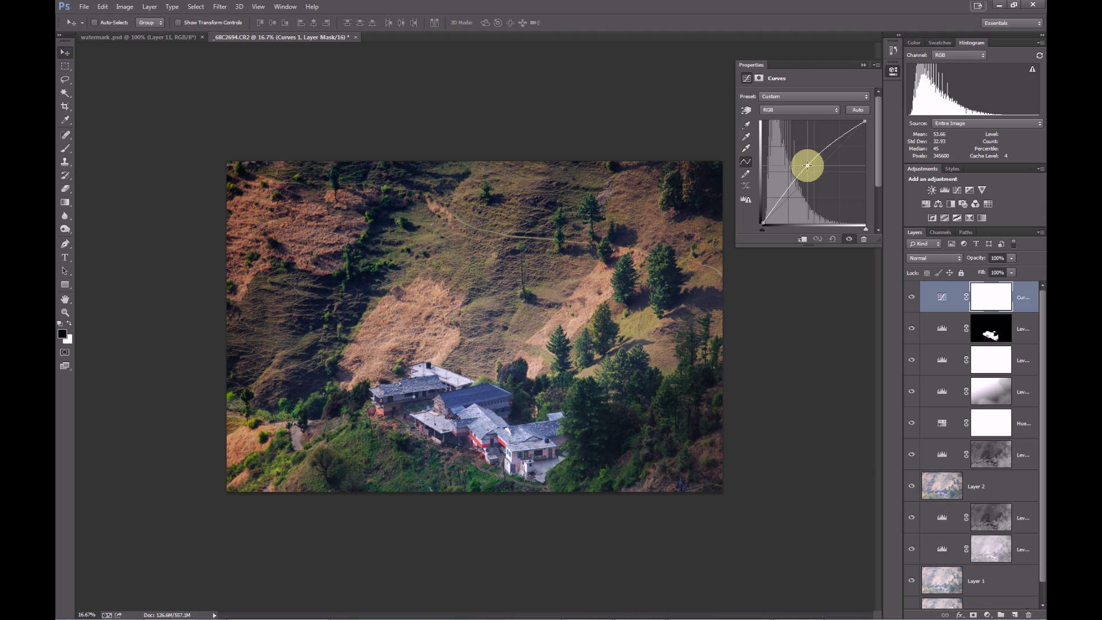
click(807, 165)
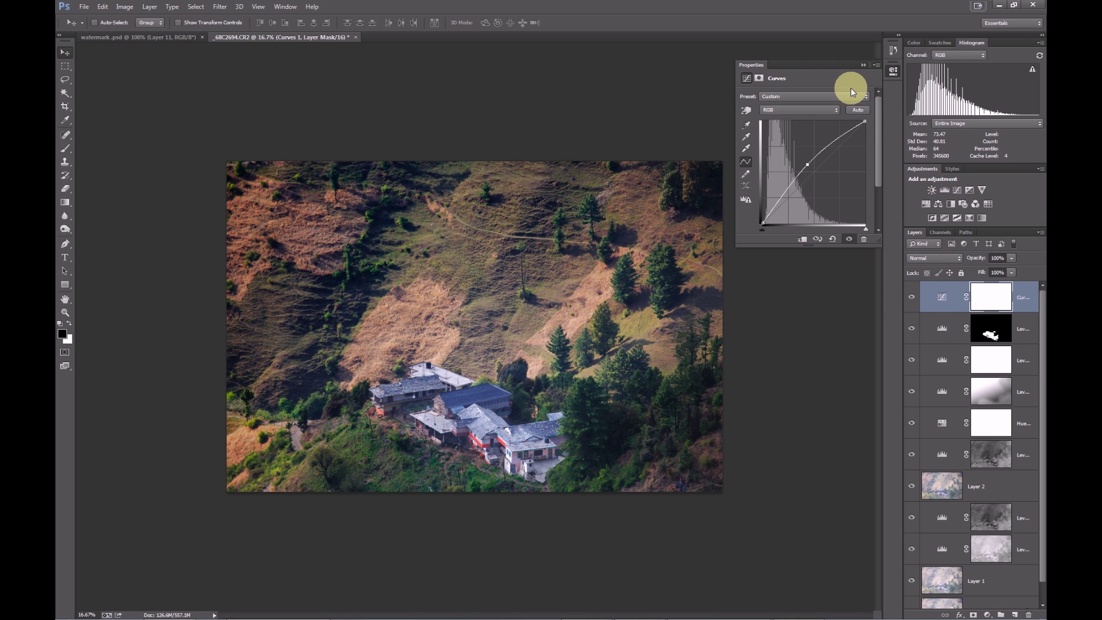
click(892, 72)
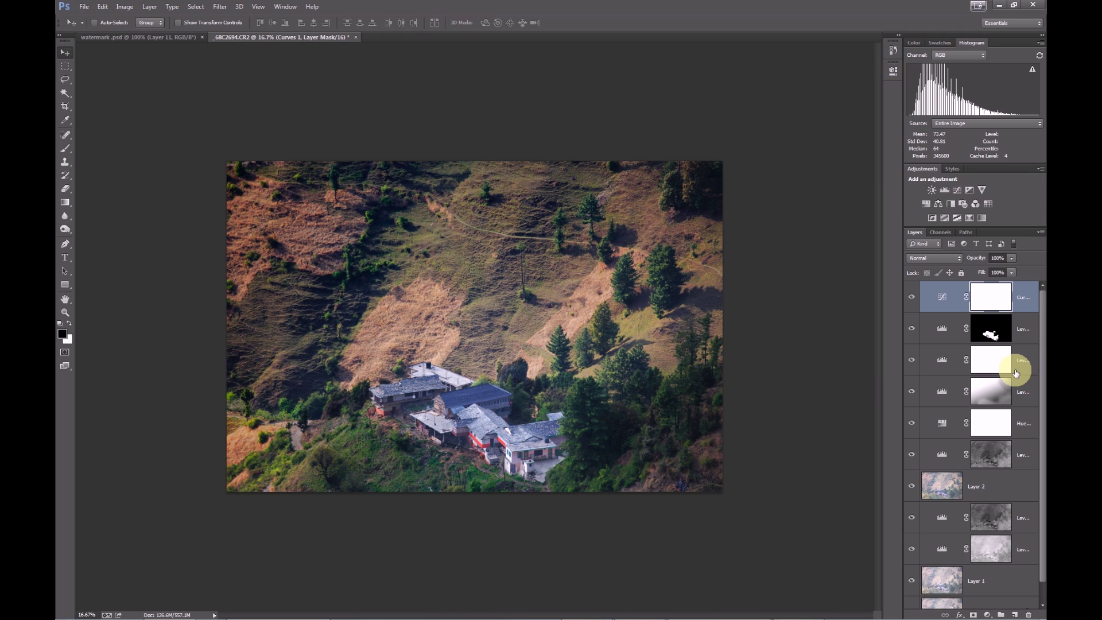
key(ctrl+shift+e)
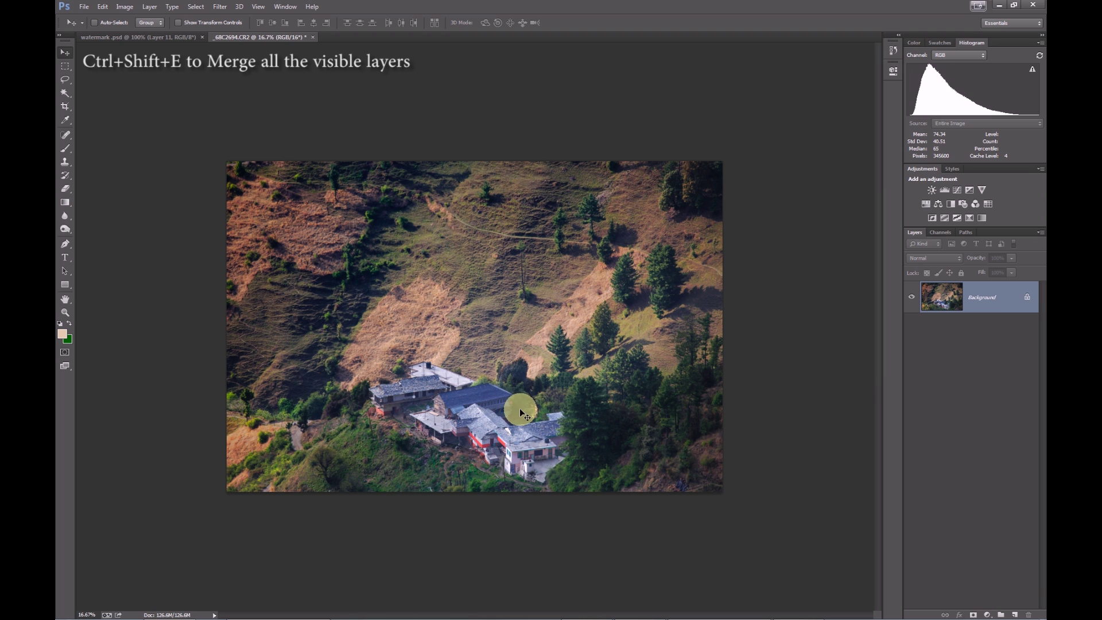
- Add a Curves adjustment with an anchored highlight point and a lowered shadow point, and compare the photo with and without it
click(956, 189)
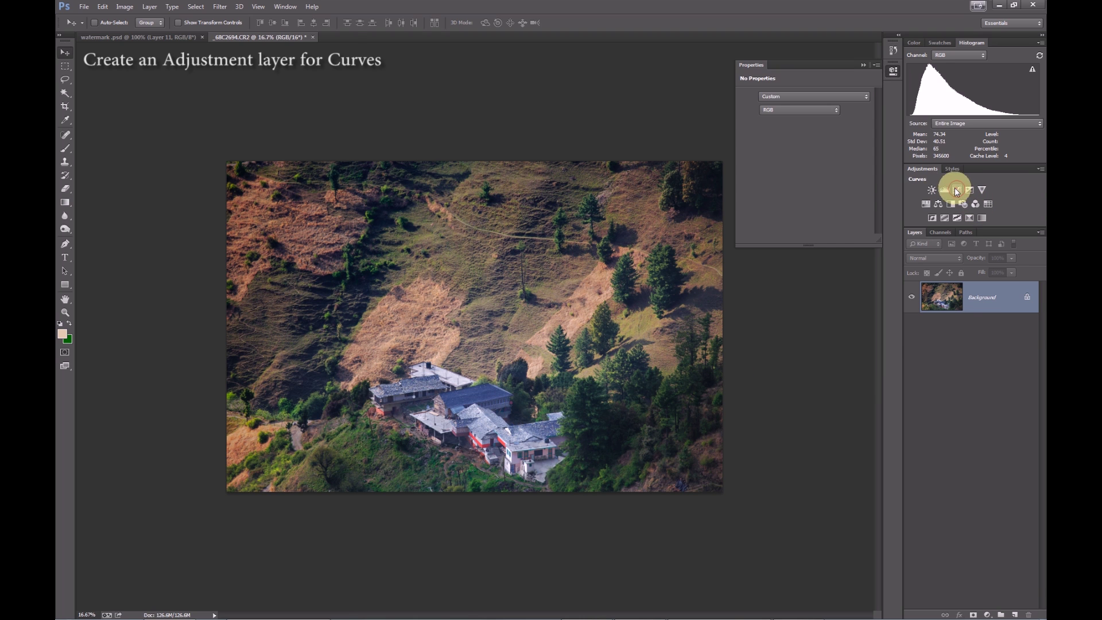
click(955, 188)
click(833, 152)
click(790, 199)
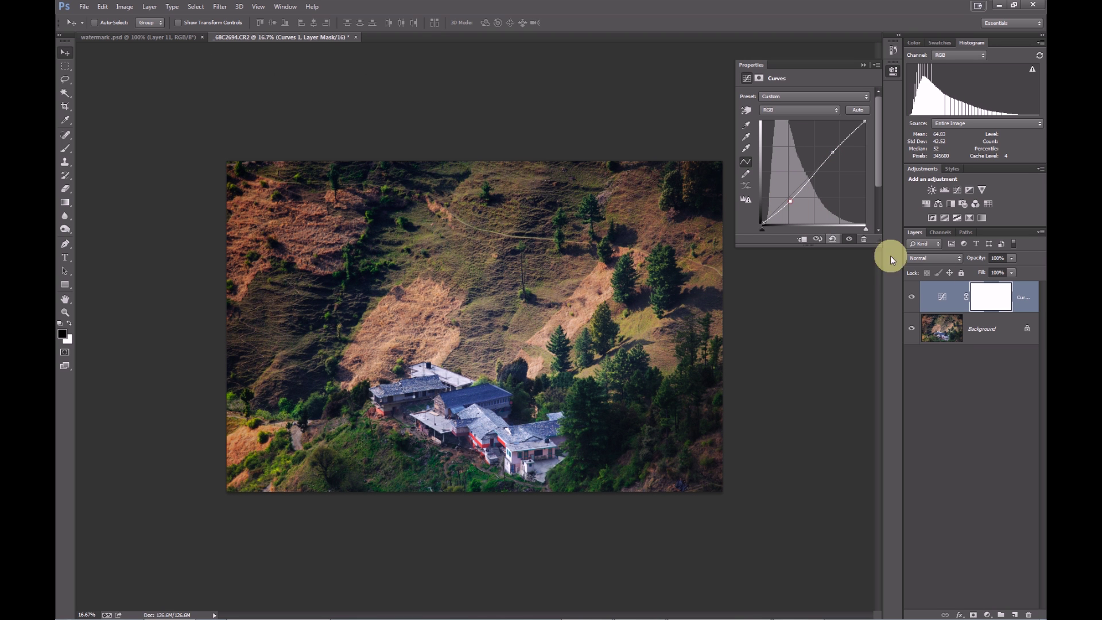
click(911, 297)
click(910, 298)
click(910, 298)
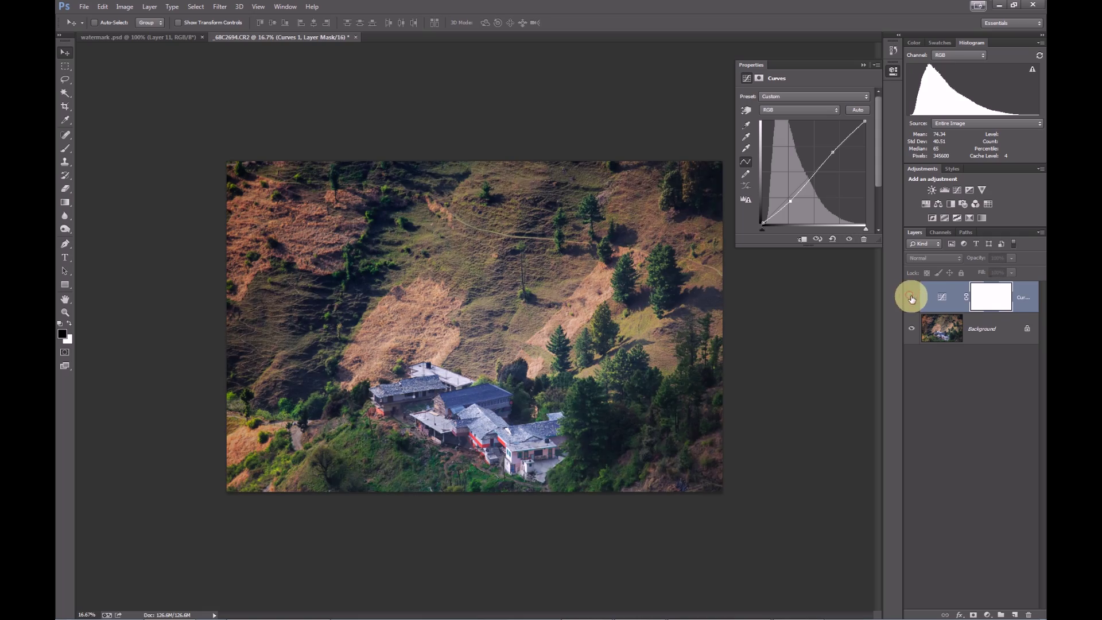
click(910, 297)
- Invert the Curves layer mask to black
click(992, 299)
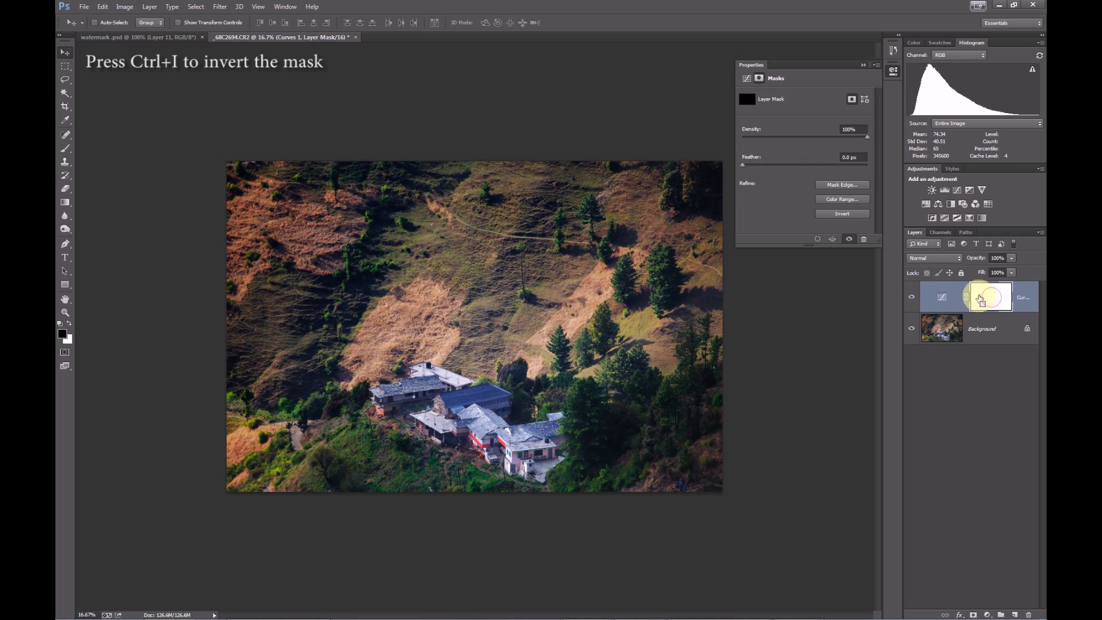
key(ctrl+i)
key(ctrl+plus)
key(ctrl+plus)
key(ctrl+plus)
key(ctrl+plus)
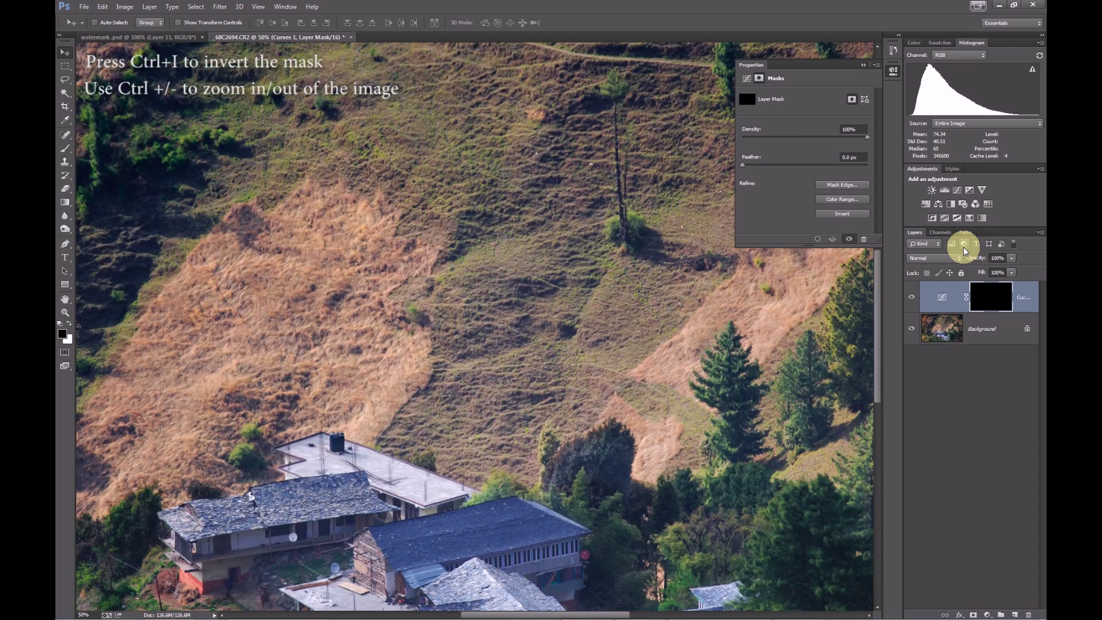
- Paint the Curves mask over the lower houses and courtyard with a 200 px white brush at 80% opacity
drag(566, 509, 571, 301)
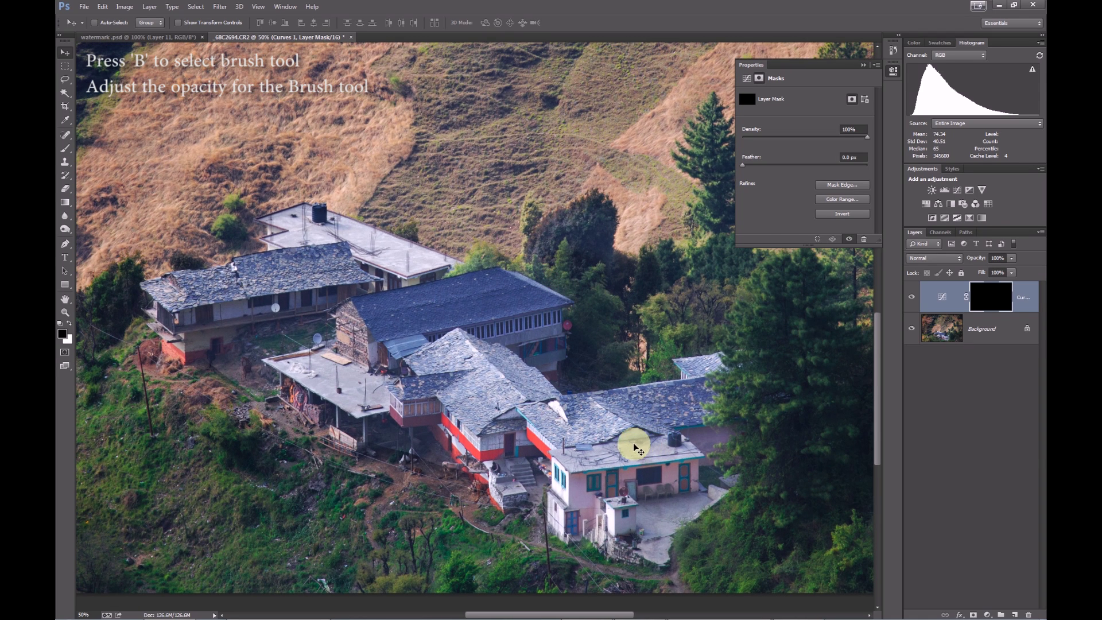
key(b)
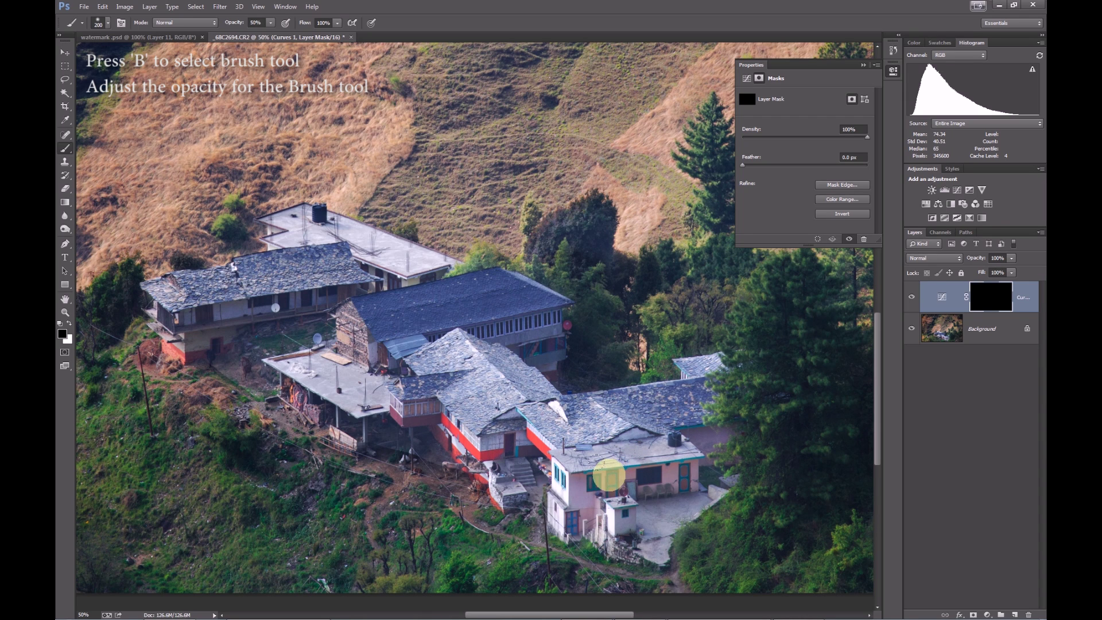
key(x)
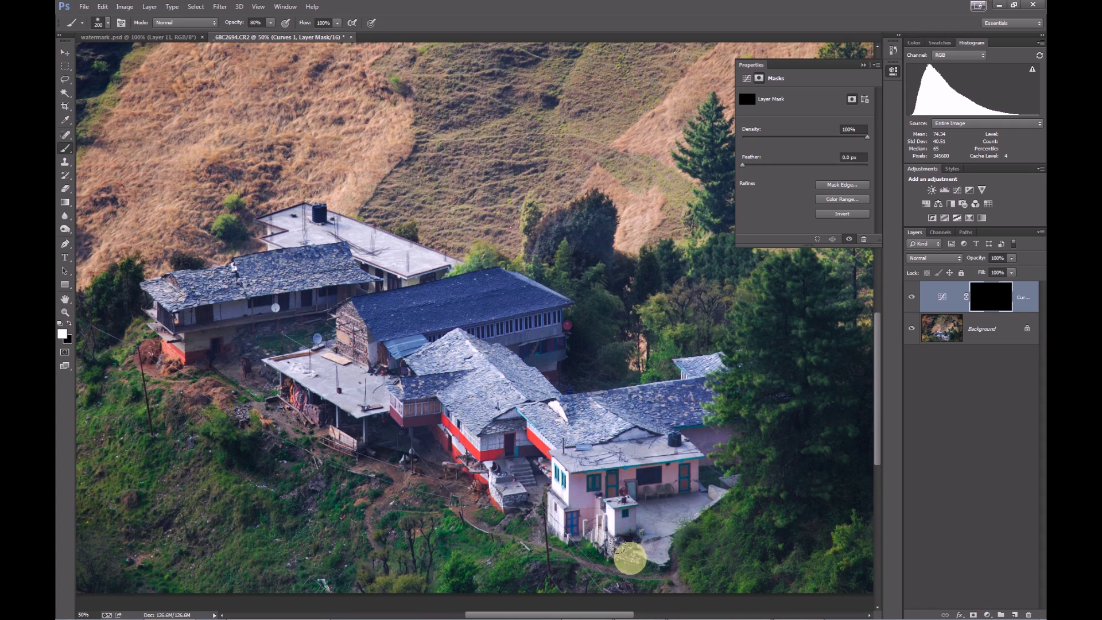
mouse_move(462, 464)
mouse_down()
mouse_move(499, 452)
mouse_move(620, 514)
mouse_move(607, 527)
mouse_up()
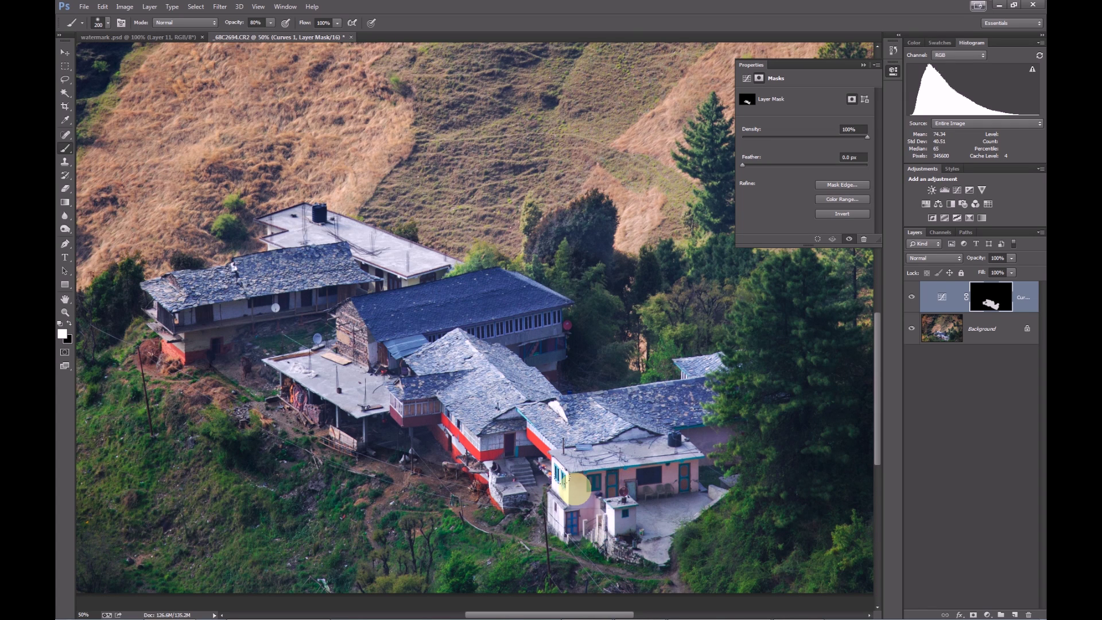
- Compare the whole photo with and without the masked Curves adjustment on the houses
key(ctrl+minus)
key(ctrl+minus)
key(ctrl+minus)
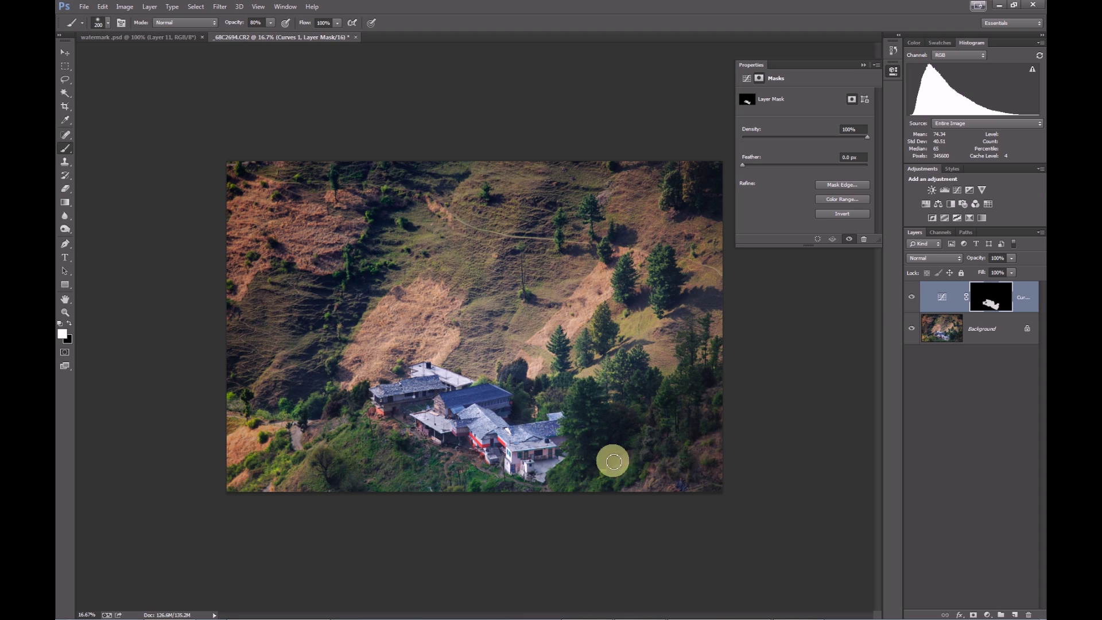
key(v)
click(912, 298)
click(910, 299)
click(911, 299)
click(911, 299)
click(910, 299)
click(911, 299)
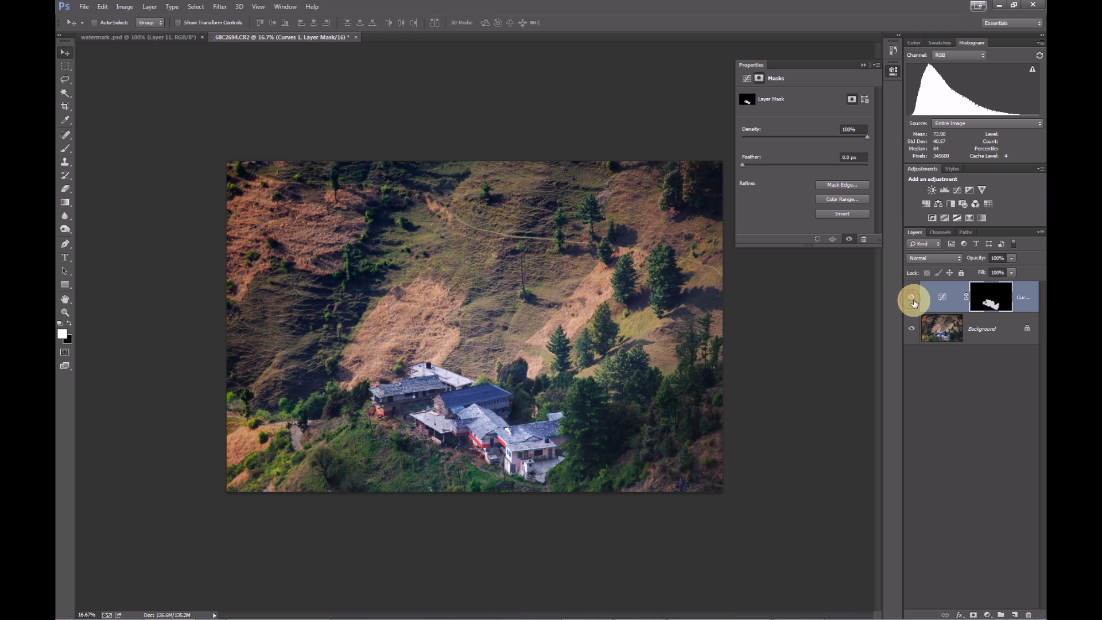
- Add a Levels adjustment above the Curves layer and lower its white input level to 214
click(945, 190)
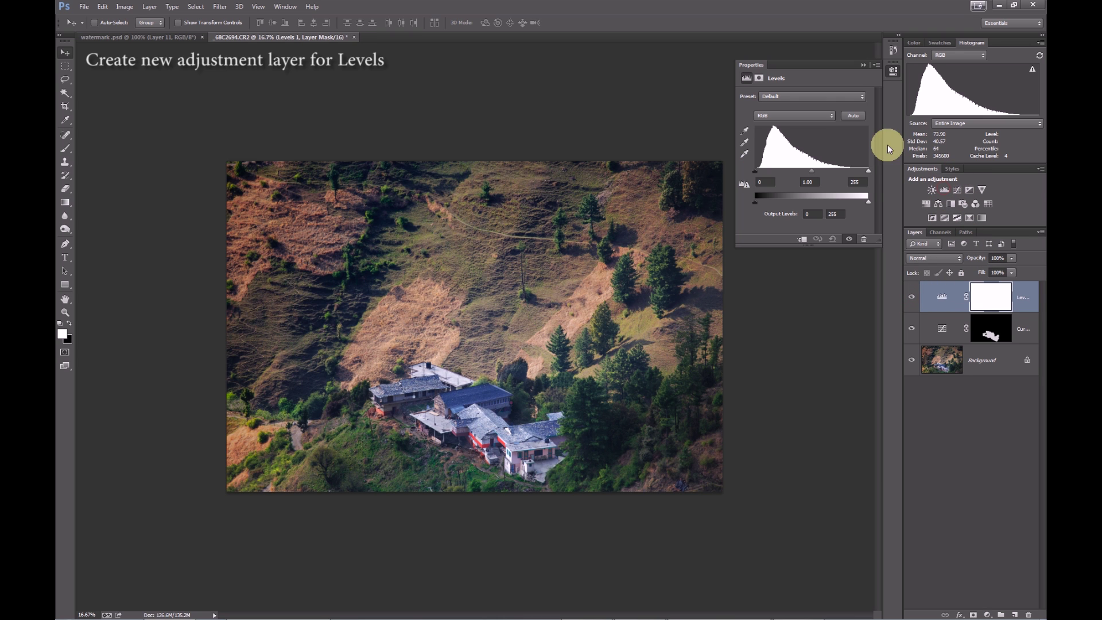
drag(867, 172, 854, 172)
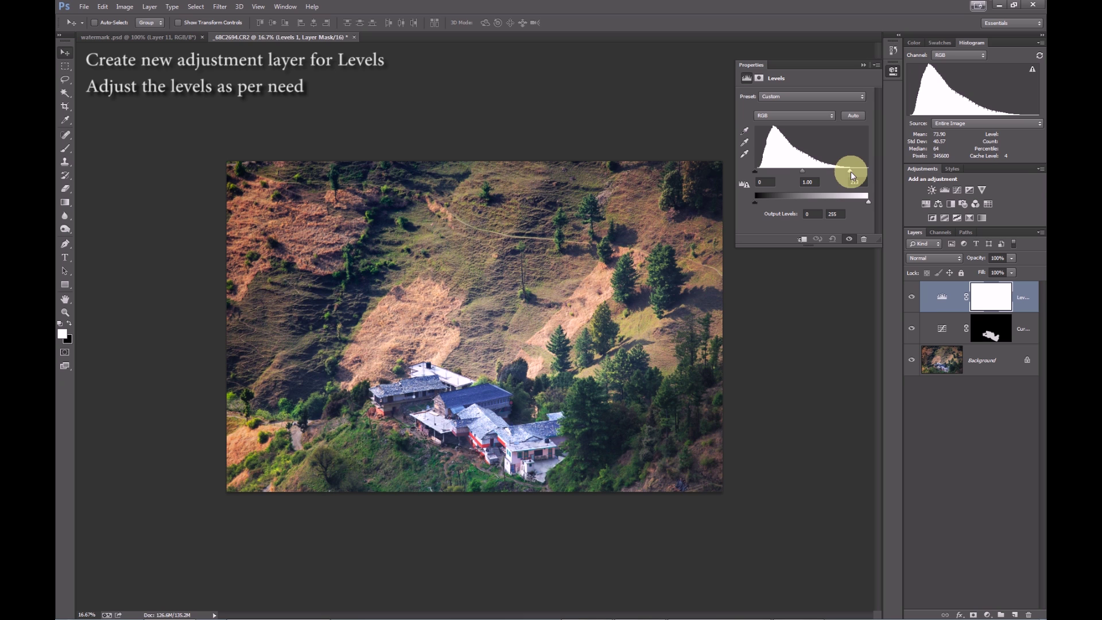
drag(853, 174, 845, 170)
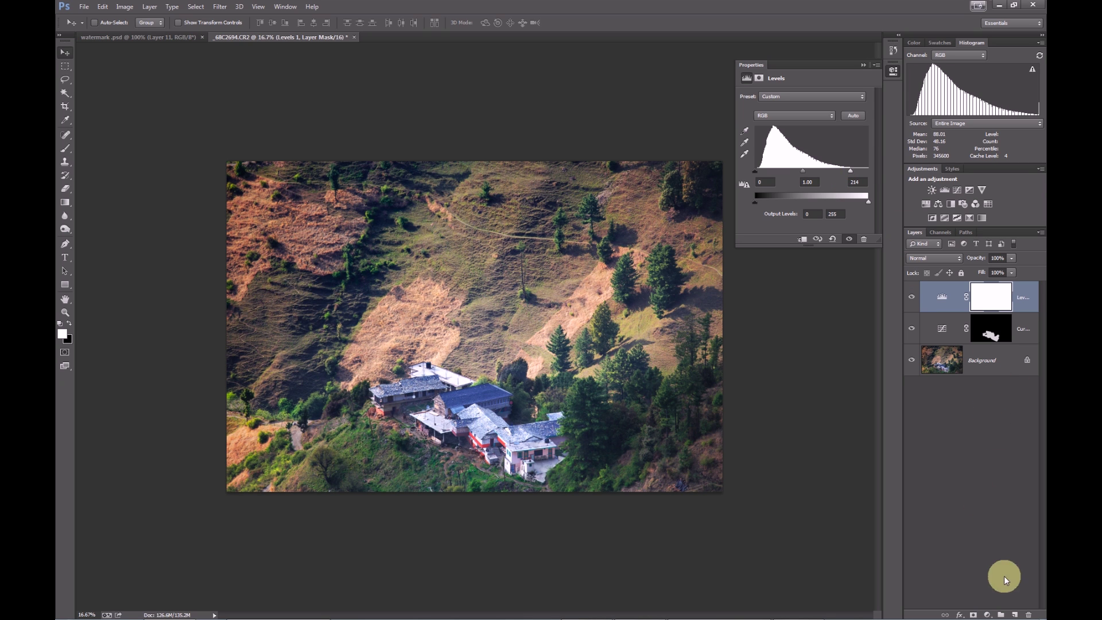
- Add a second Curves adjustment with a slightly raised black point, and invert its layer mask to black
click(986, 616)
click(976, 452)
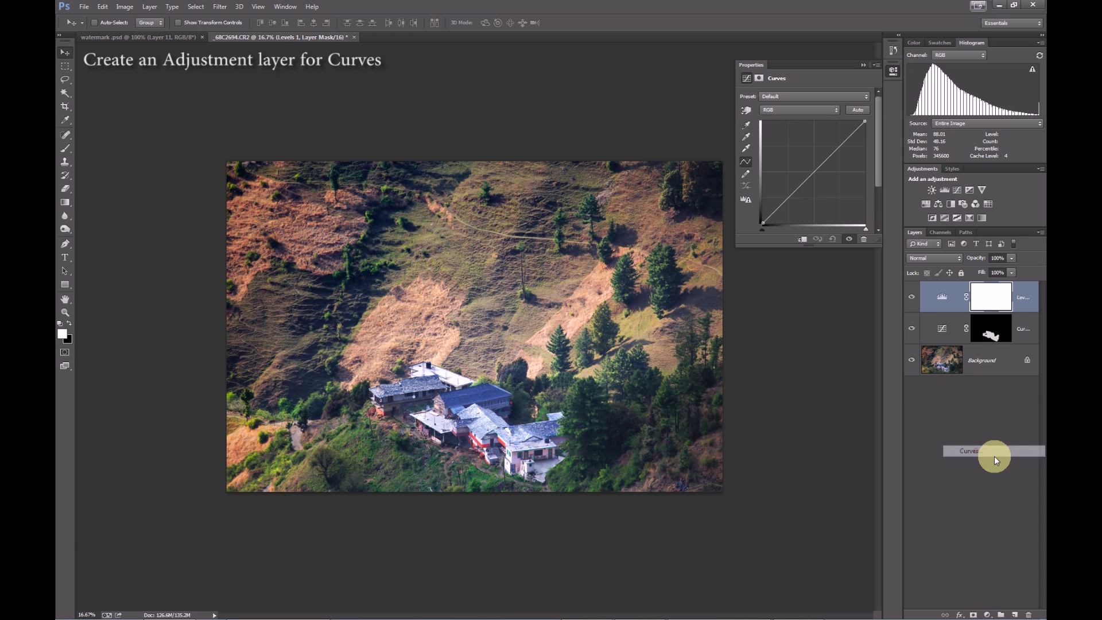
drag(762, 220, 761, 214)
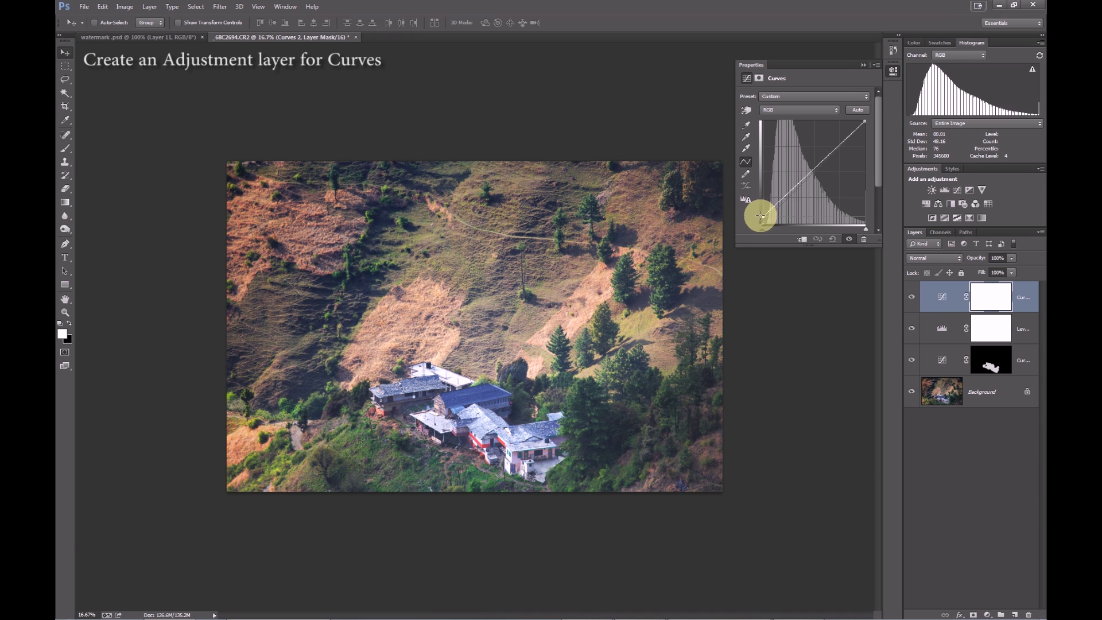
click(991, 297)
click(993, 328)
click(990, 296)
key(ctrl+i)
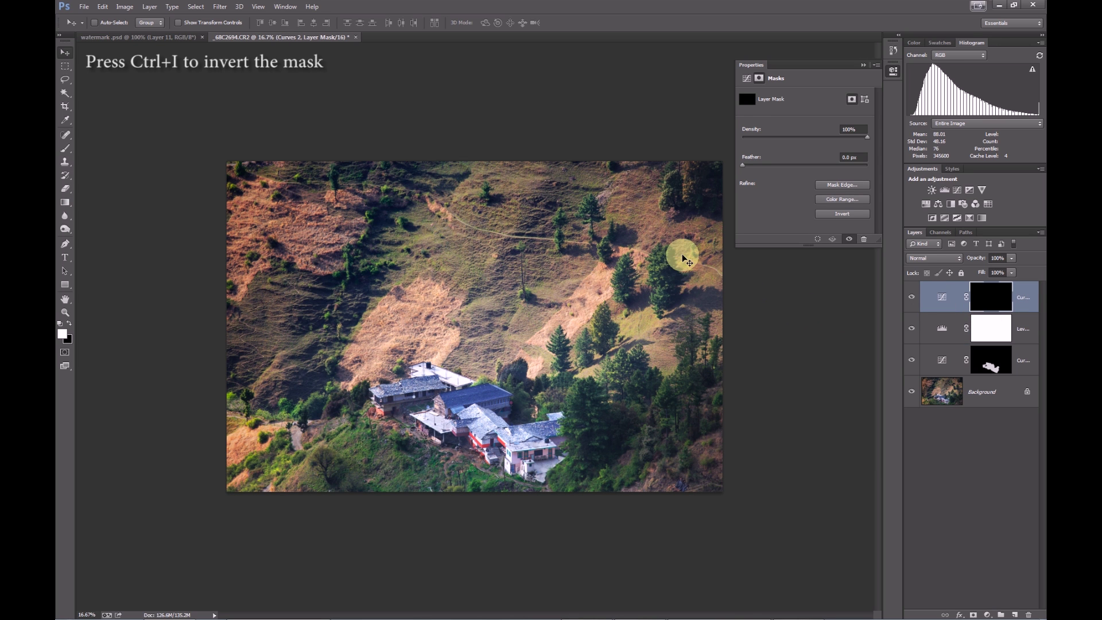
- Paint the new Curves mask over the upper and left hillside with a 1000 px white brush at 50% opacity, and merge all visible layers
key(b)
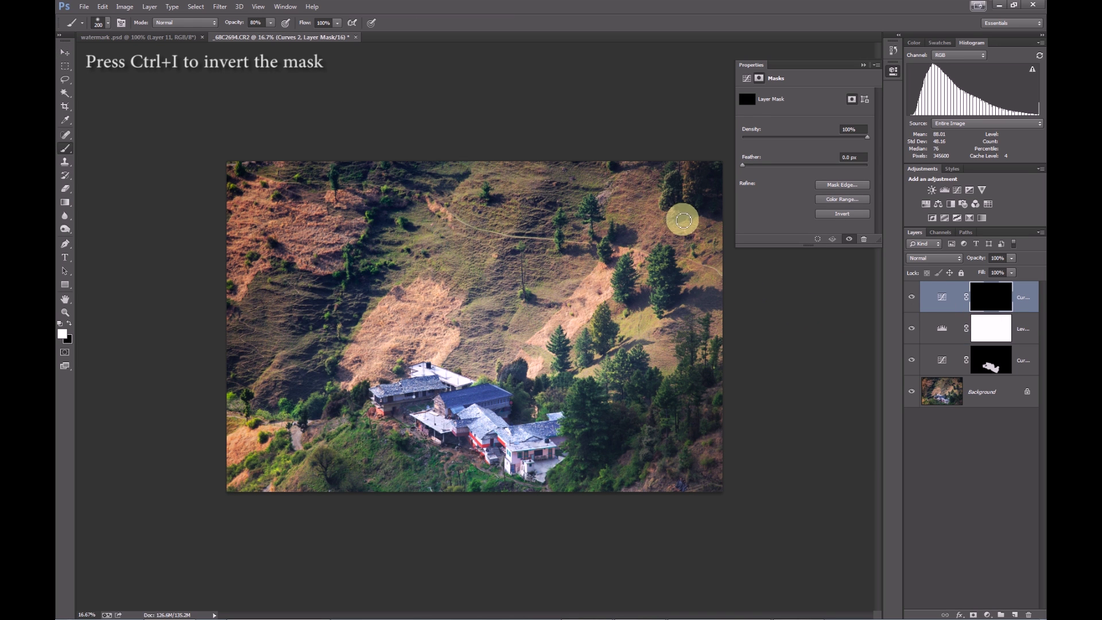
key(5)
key(bracketright)
key(bracketright)
key(bracketright)
key(bracketright)
key(bracketright)
key(bracketright)
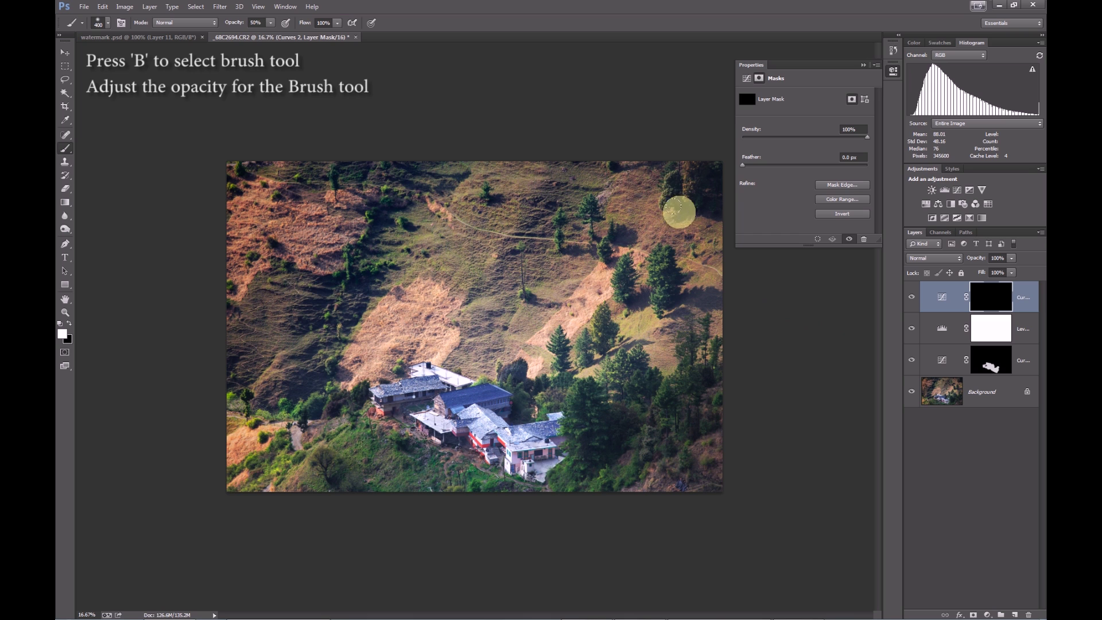
key(bracketright)
key(bracketright)
key(bracketright)
key(bracketright)
key(bracketright)
key(bracketright)
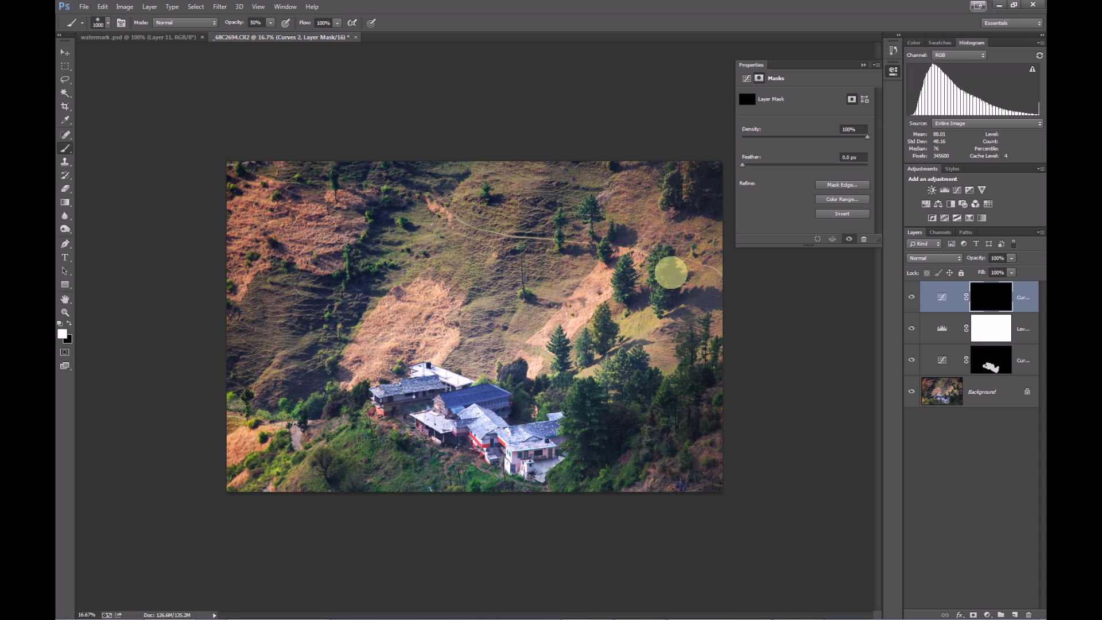
drag(723, 155, 714, 169)
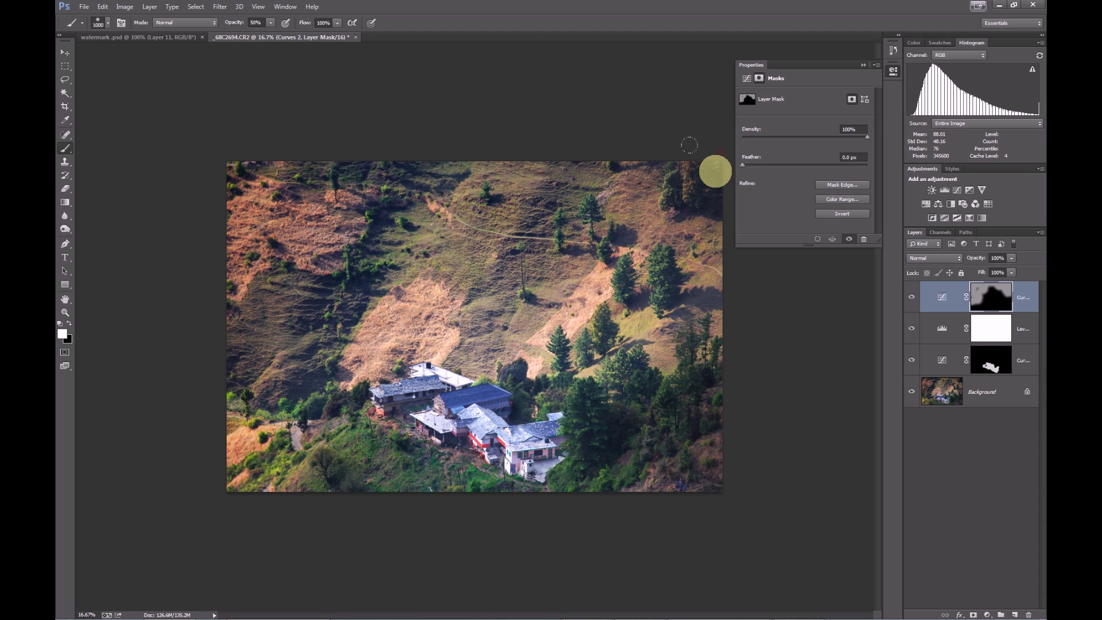
key(v)
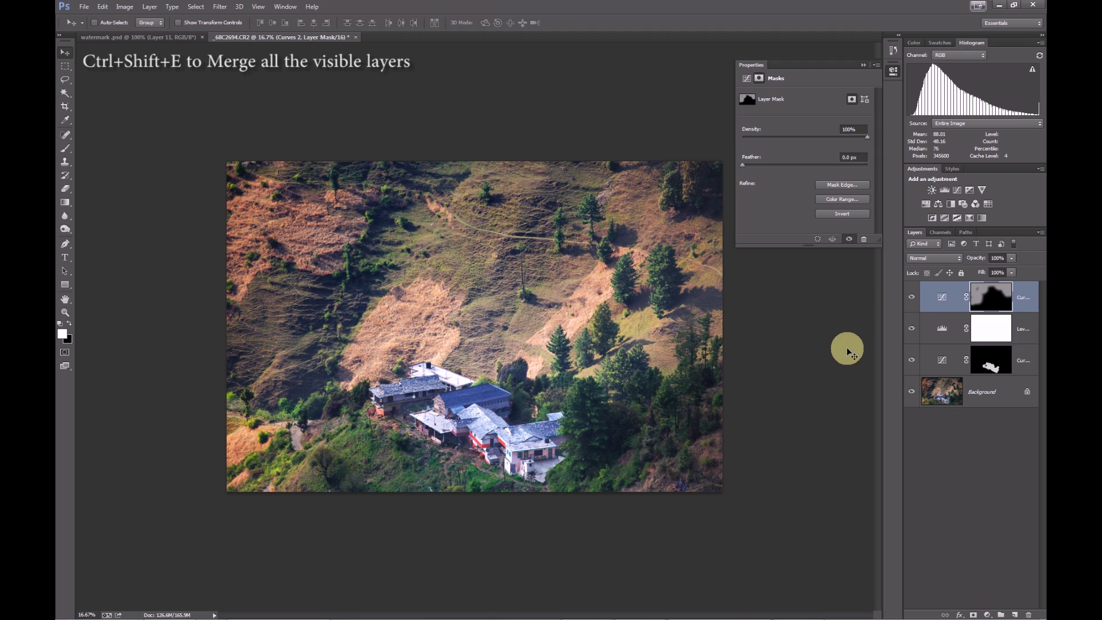
key(ctrl+shift+e)
- Compare the merged photo with the original opening snapshot in the history, and return to the edited version
click(892, 51)
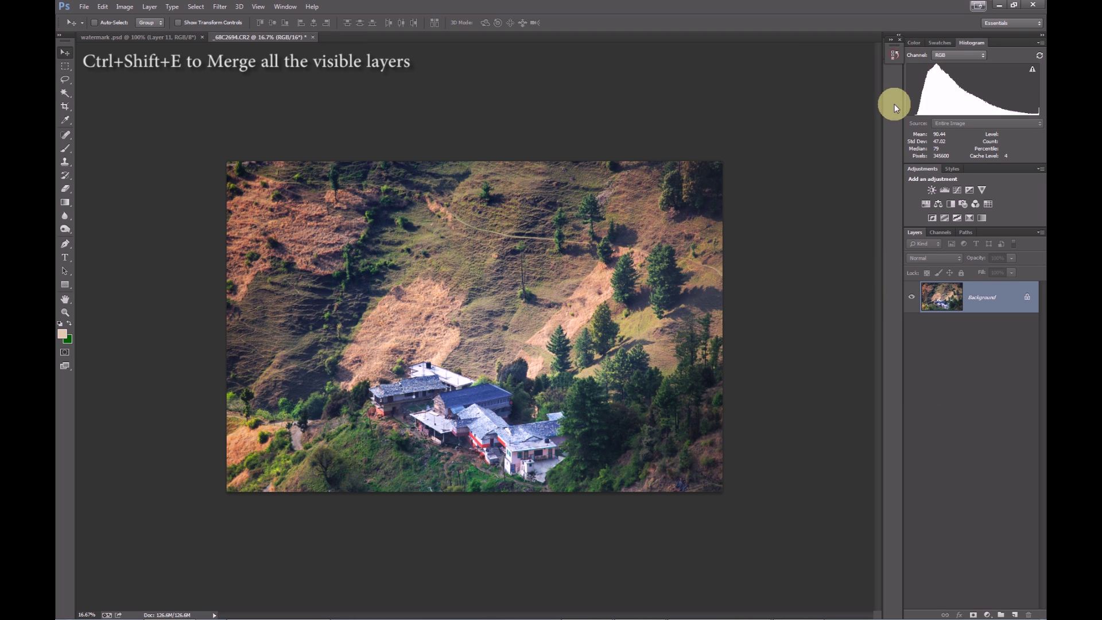
click(894, 54)
drag(883, 163, 872, 75)
click(829, 59)
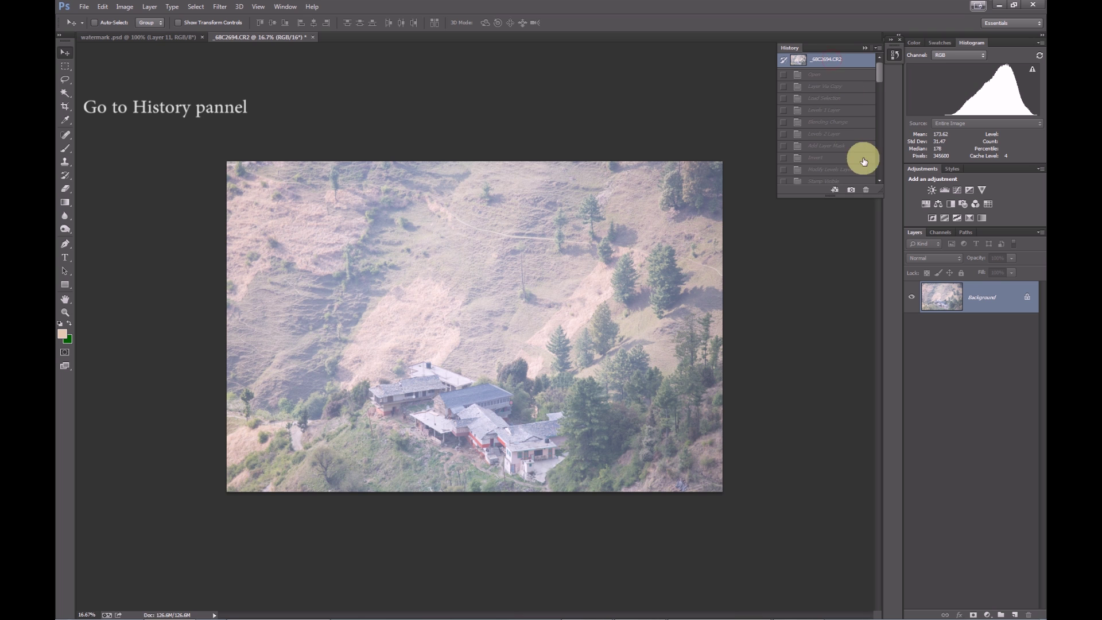
key(ctrl+plus)
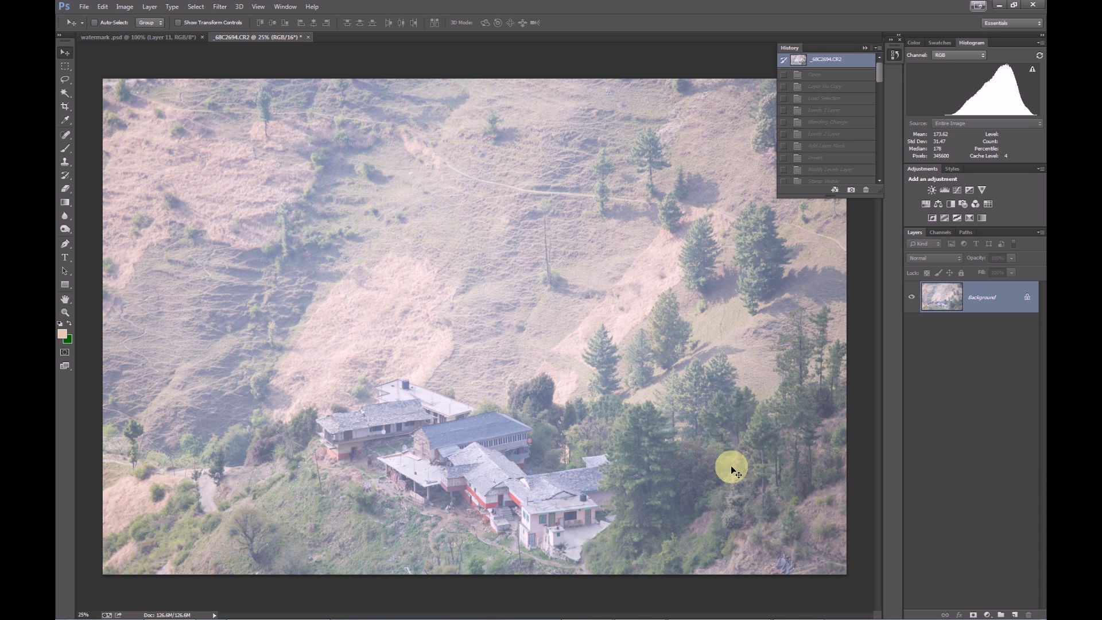
key(ctrl+z)
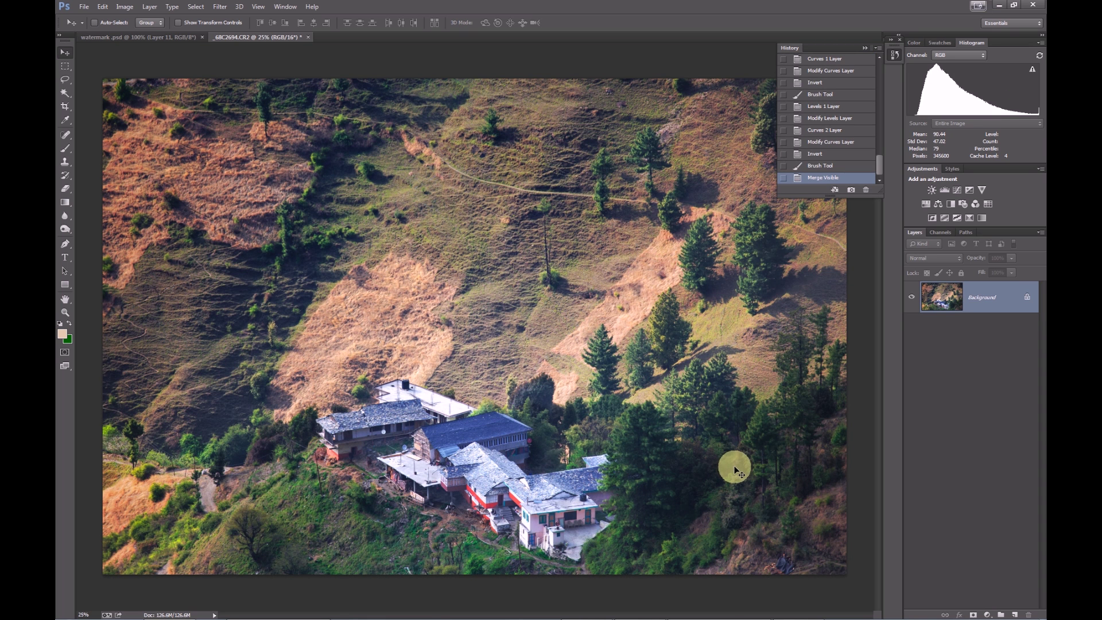